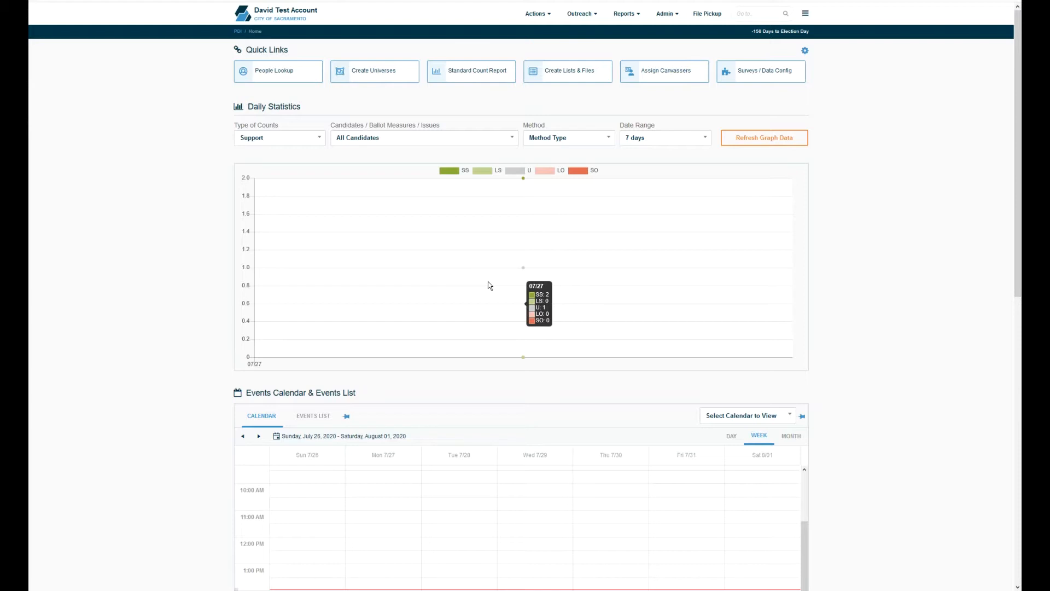
# Start an import of new people and choose the file Fake Contact Upload.xlsx
pyautogui.click(535, 13)
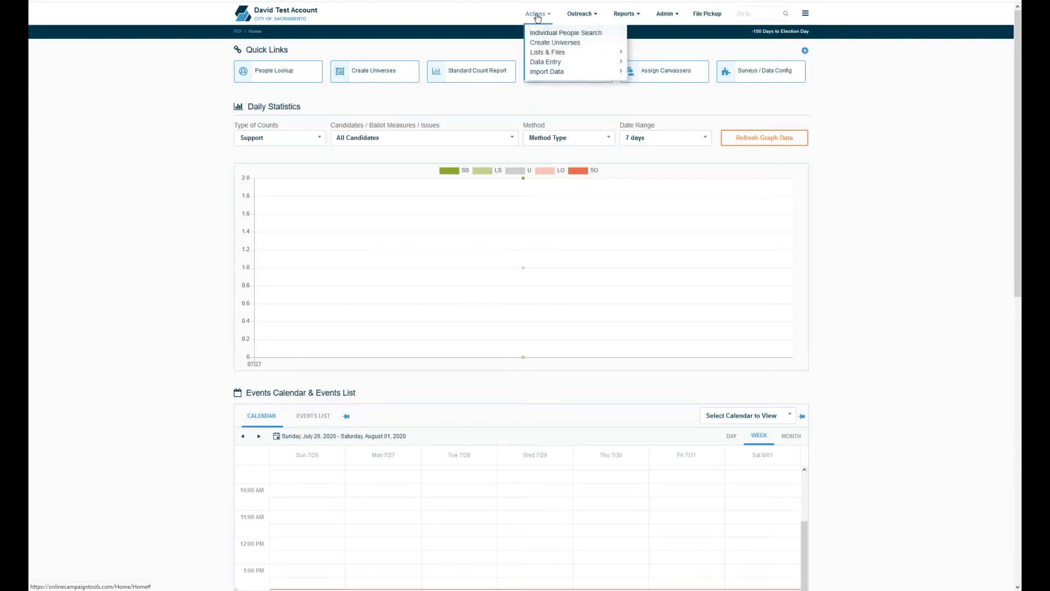
pyautogui.moveTo(586, 73)
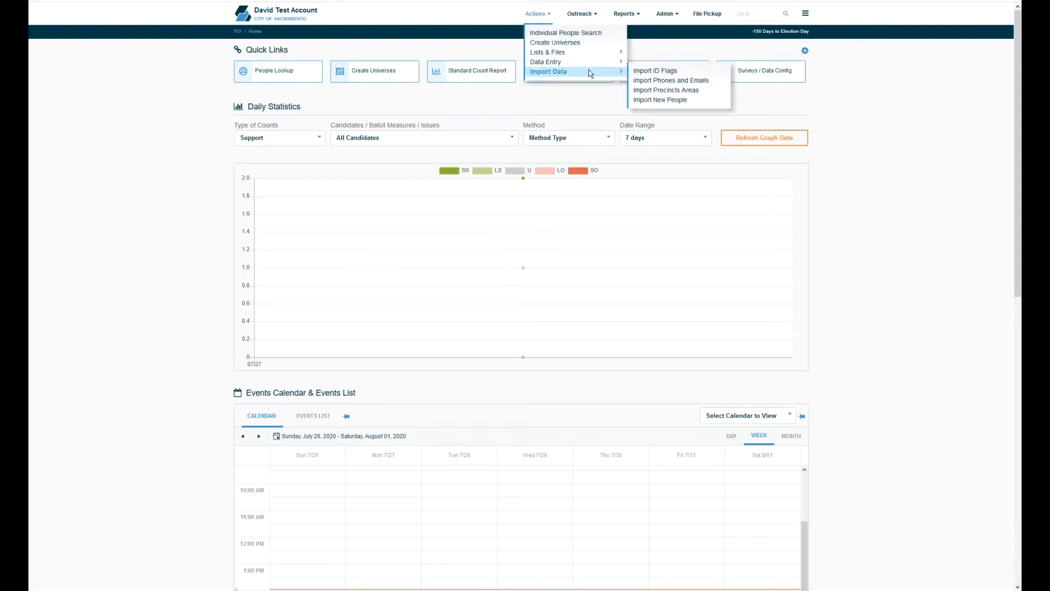
pyautogui.click(663, 100)
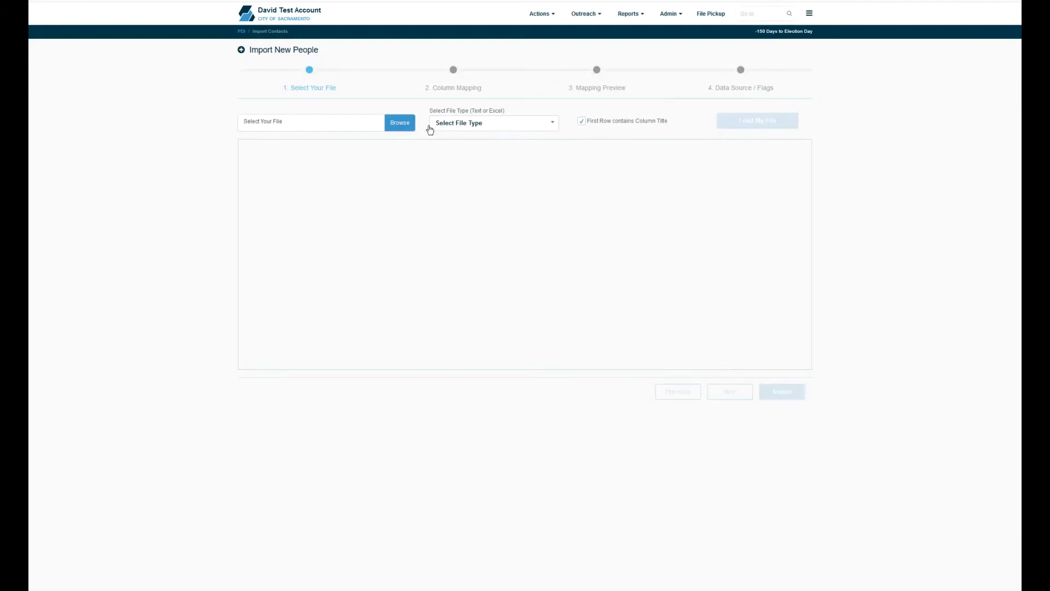
pyautogui.click(399, 122)
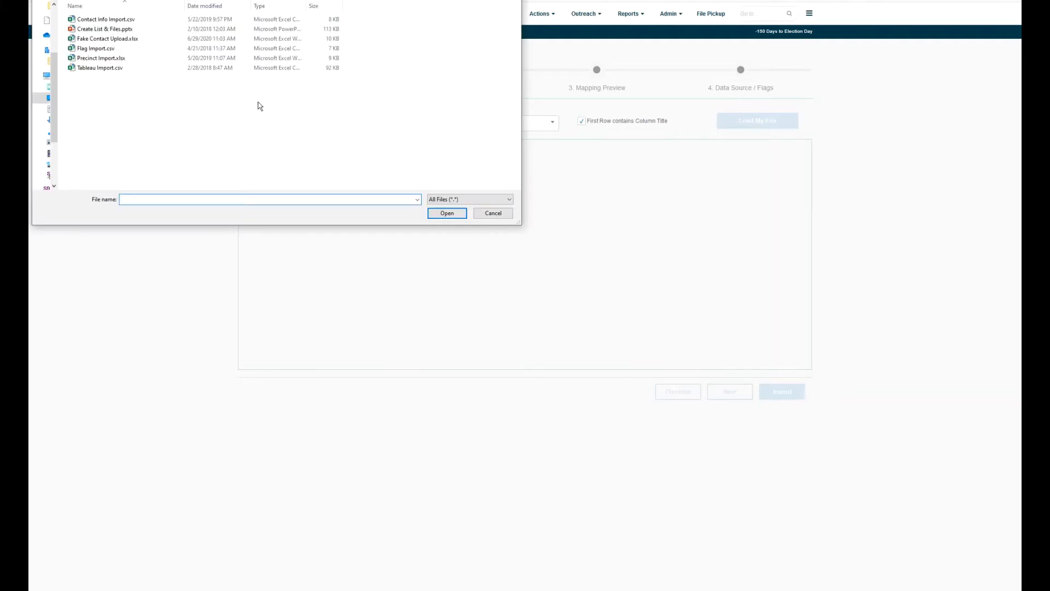
pyautogui.doubleClick(108, 39)
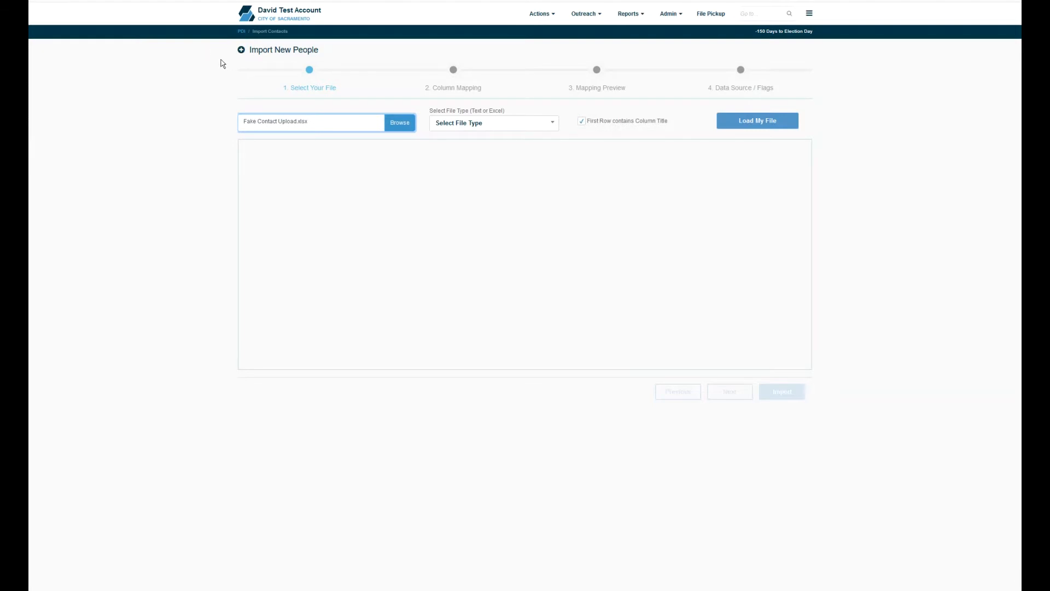
# Set the file type to Excel, load the contact file and continue to column mapping
pyautogui.click(463, 123)
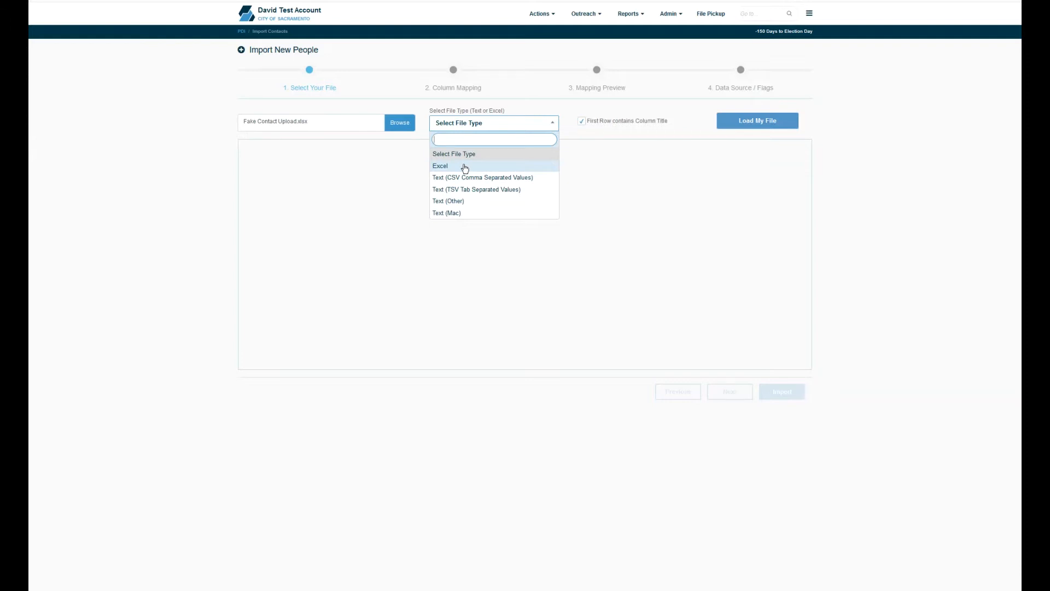
pyautogui.click(465, 167)
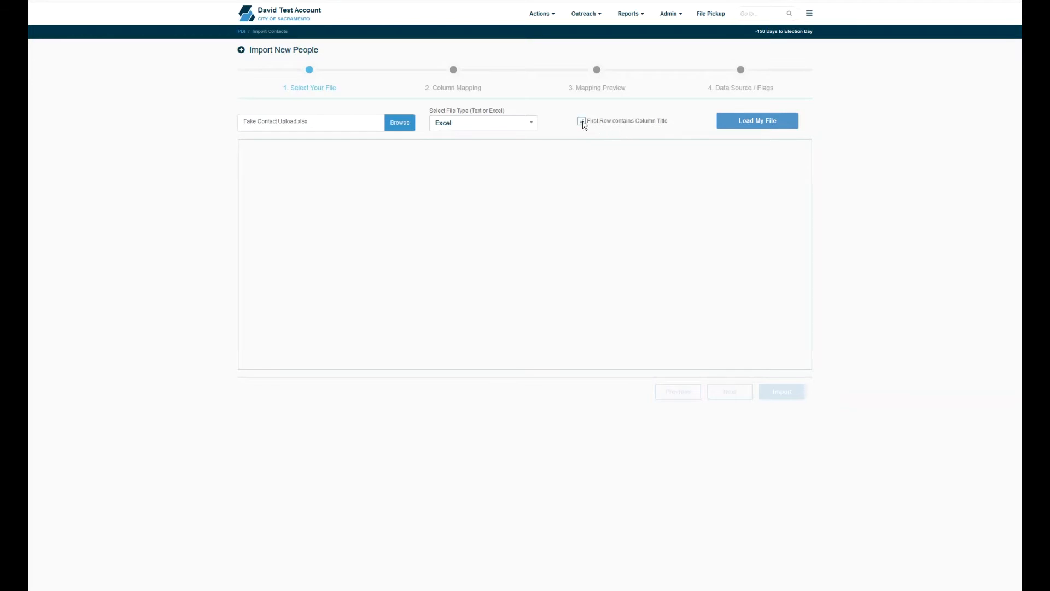
pyautogui.click(728, 121)
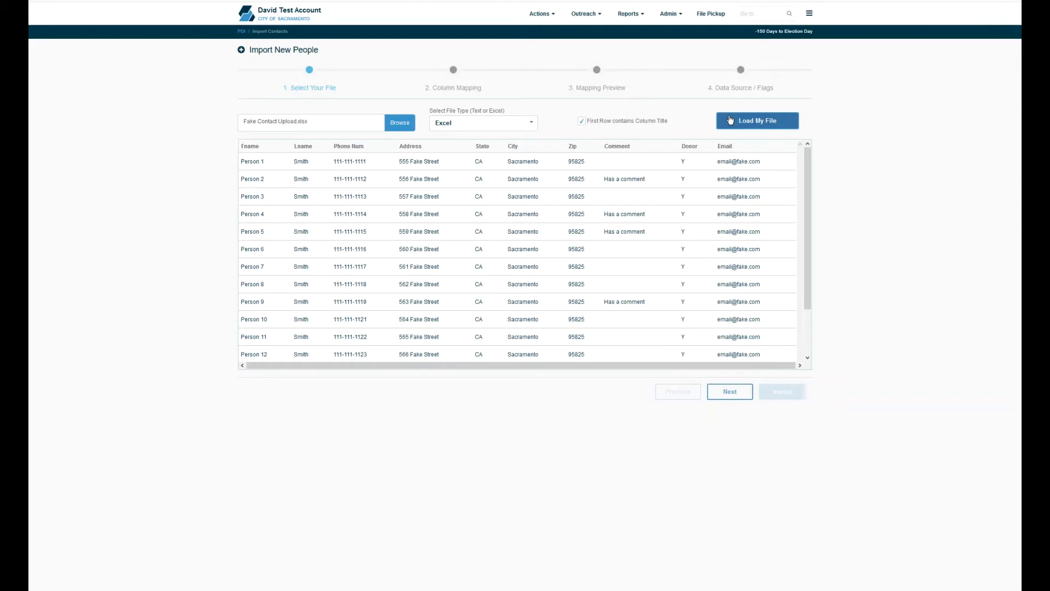
pyautogui.click(729, 393)
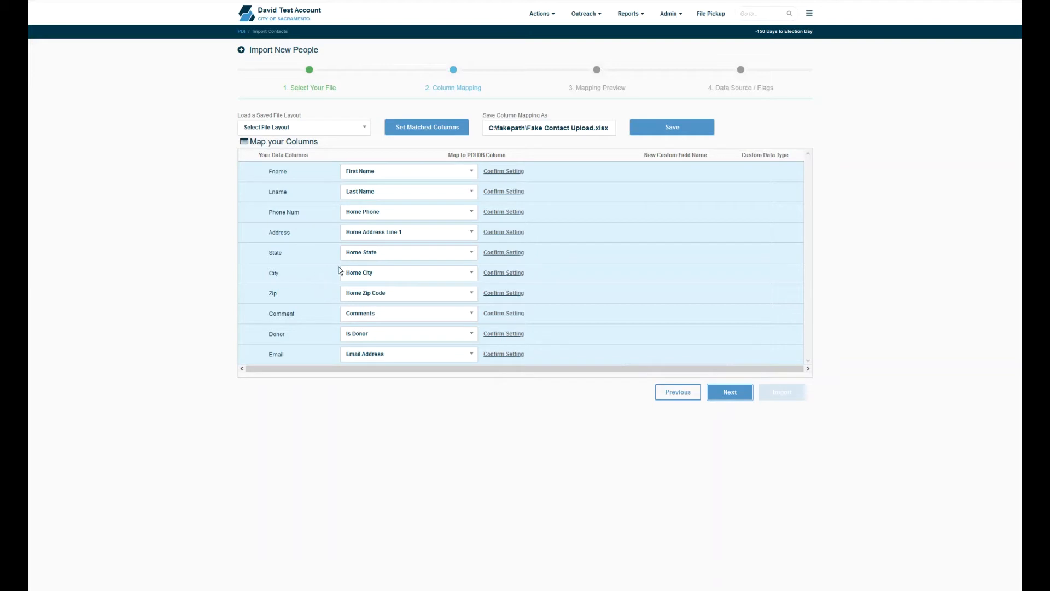
# Confirm the mapping of Fname to First Name and Lname to Last Name
pyautogui.click(473, 172)
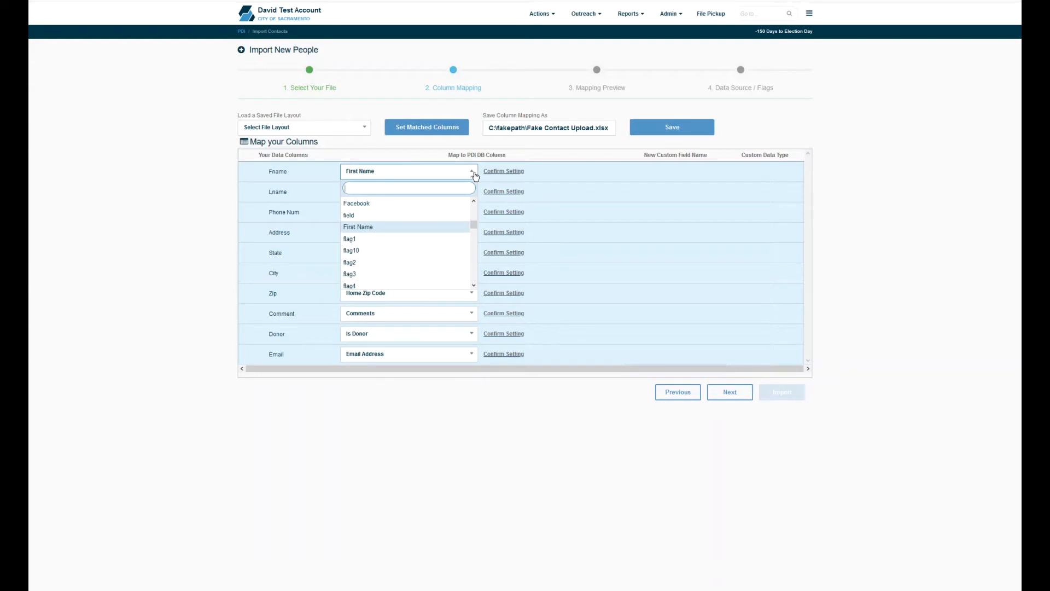
pyautogui.click(473, 174)
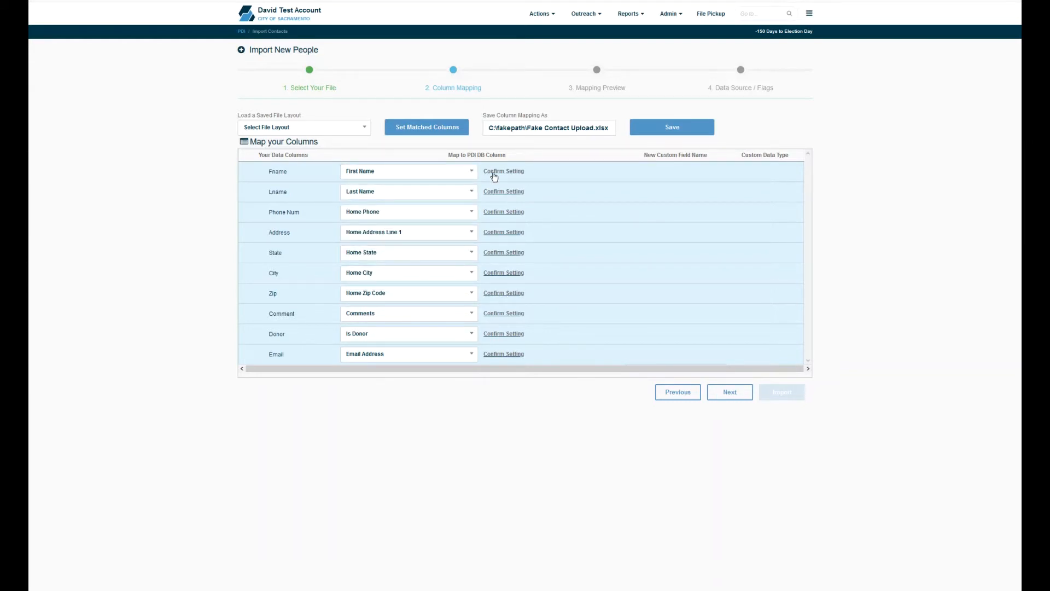
pyautogui.click(495, 175)
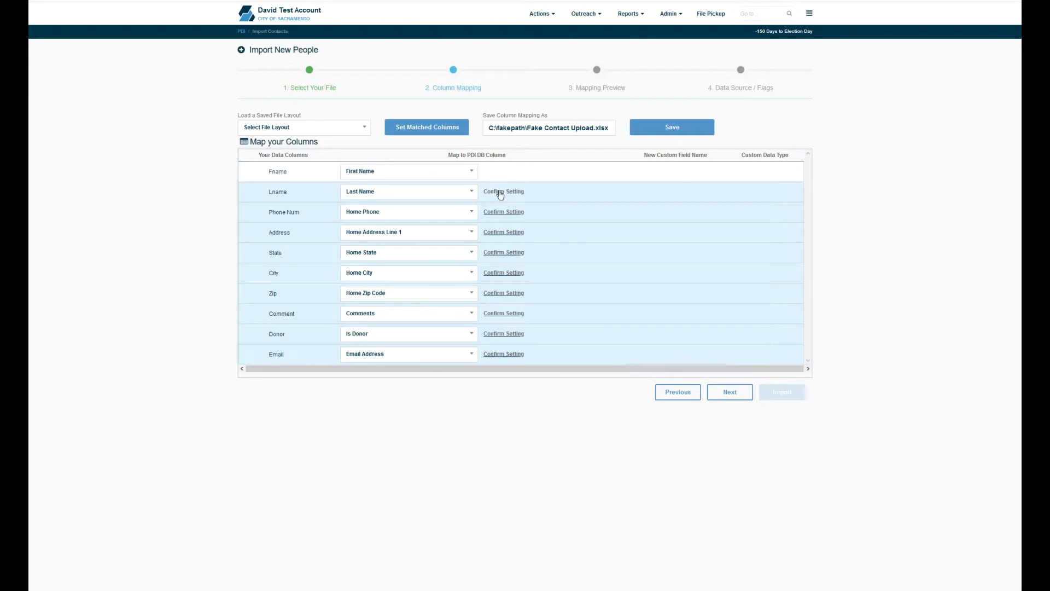
pyautogui.click(500, 194)
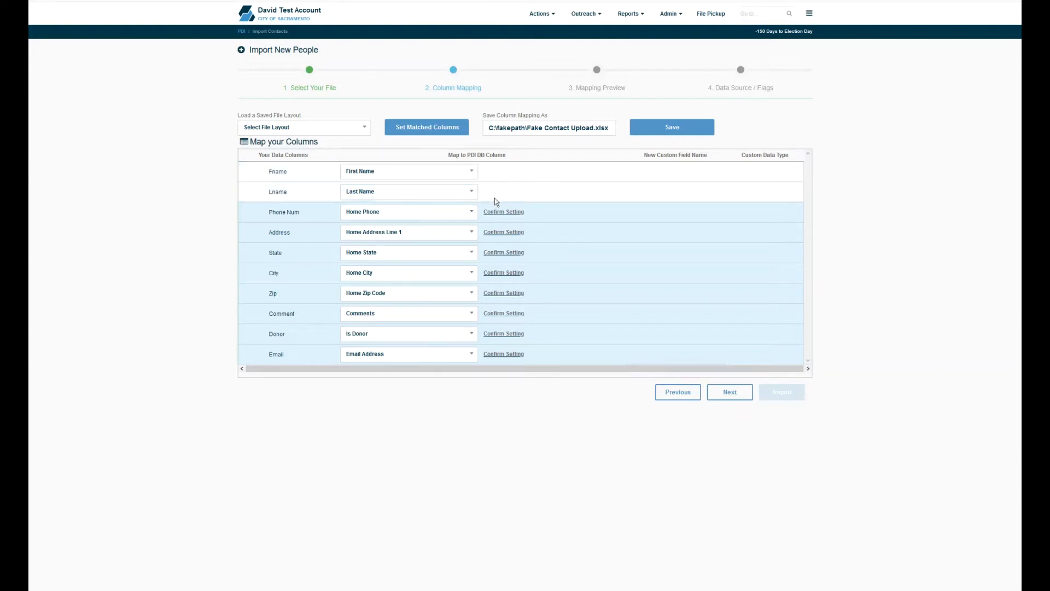
# Map the Phone Num column to Mobile Phone
pyautogui.click(460, 218)
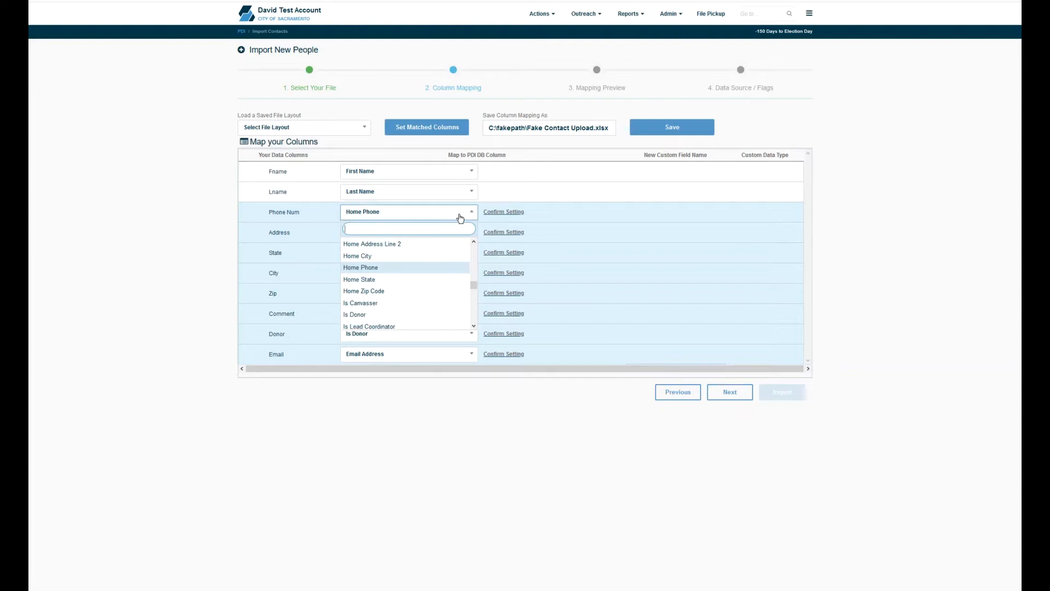
pyautogui.click(460, 218)
pyautogui.click(460, 217)
pyautogui.write('mob')
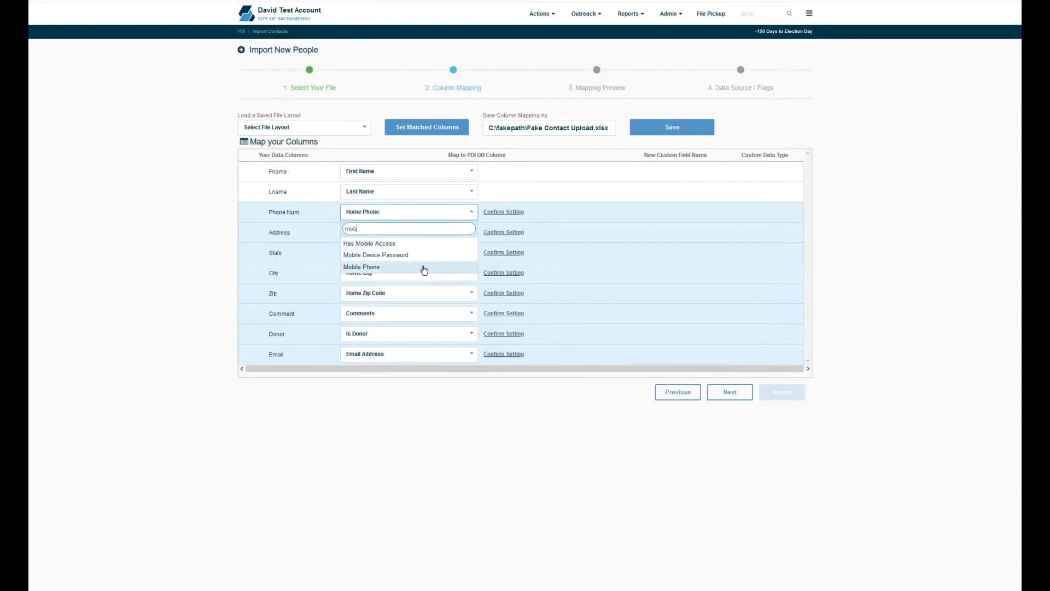
pyautogui.click(425, 266)
# Confirm the suggested mappings for the Address, State, City, Zip, Comment, Donor and Email columns
pyautogui.click(499, 234)
pyautogui.click(494, 252)
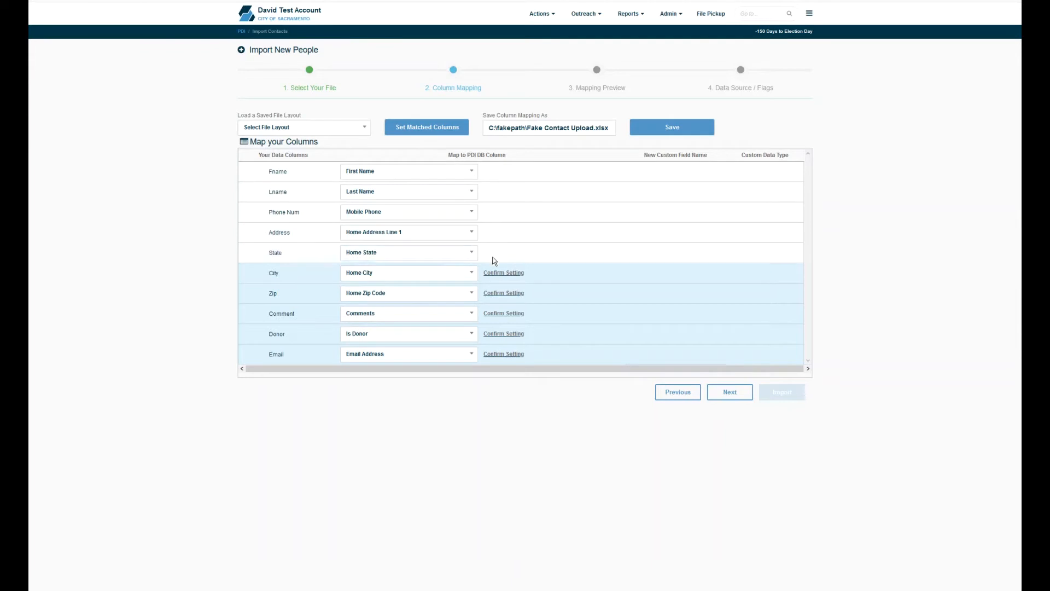
pyautogui.click(494, 273)
pyautogui.click(494, 293)
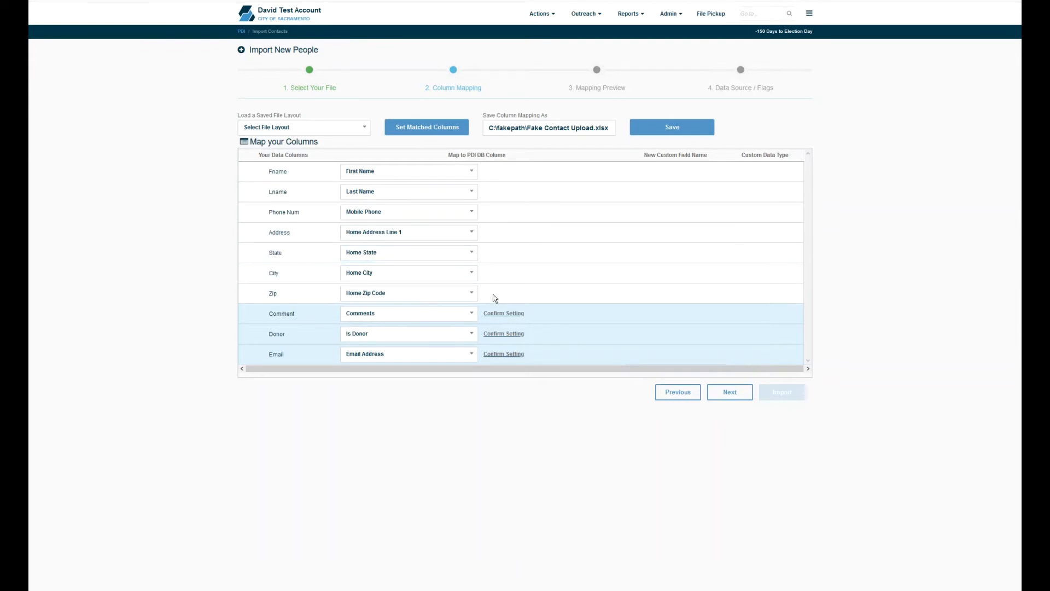
pyautogui.click(493, 313)
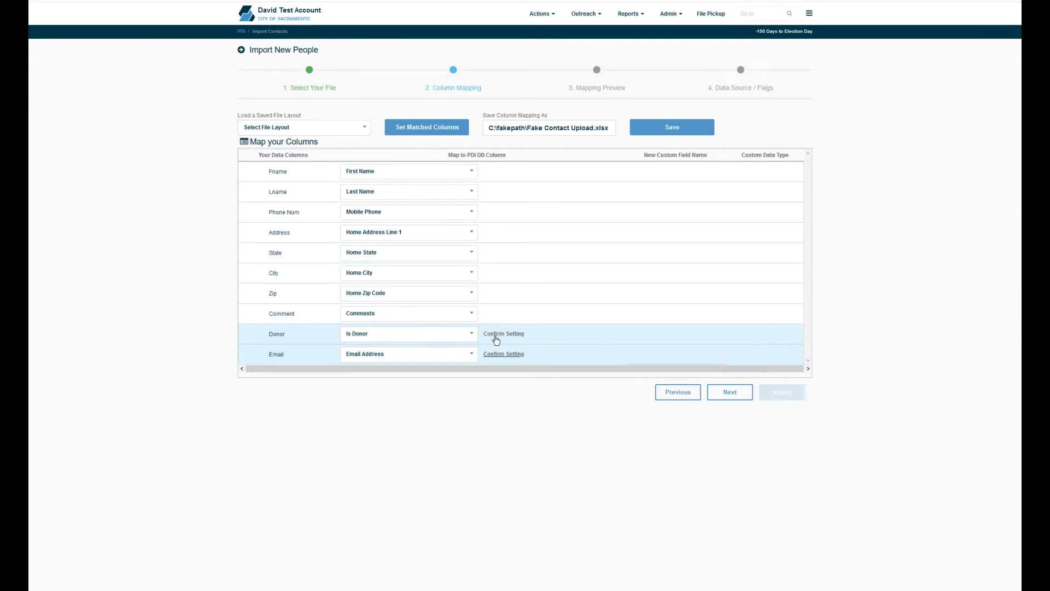
pyautogui.click(495, 334)
pyautogui.click(494, 354)
pyautogui.click(464, 335)
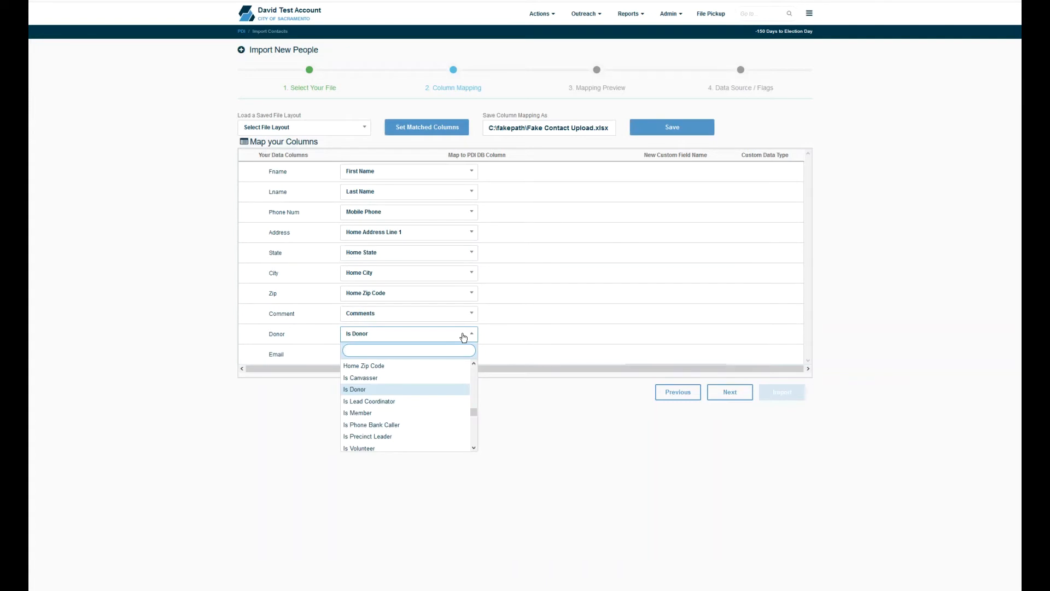
pyautogui.click(463, 335)
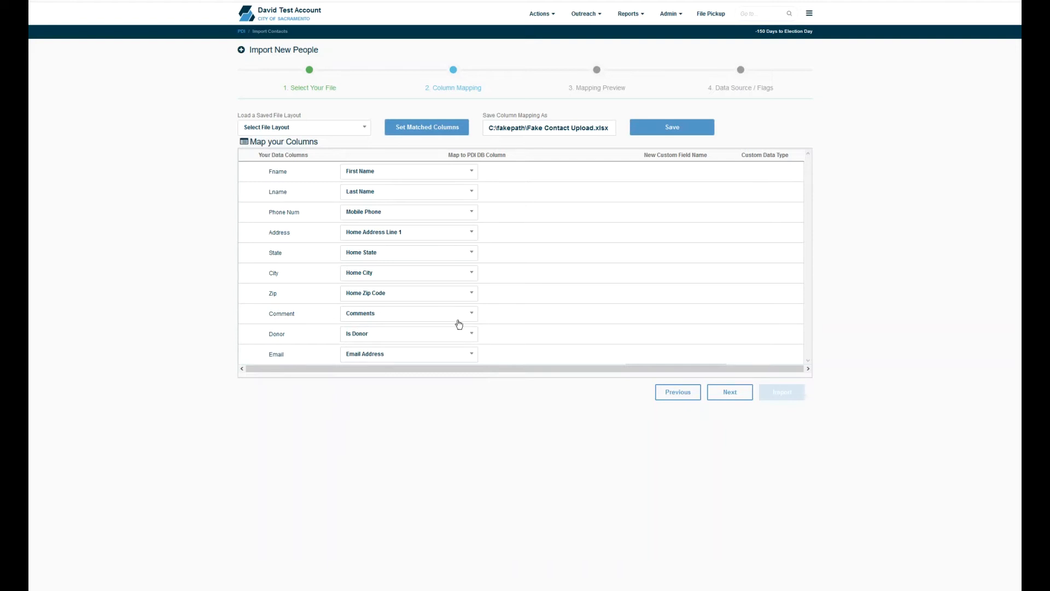
# Map the Comment column to a new custom field named Custom Comments with the Text data type
pyautogui.click(458, 320)
pyautogui.write('cus')
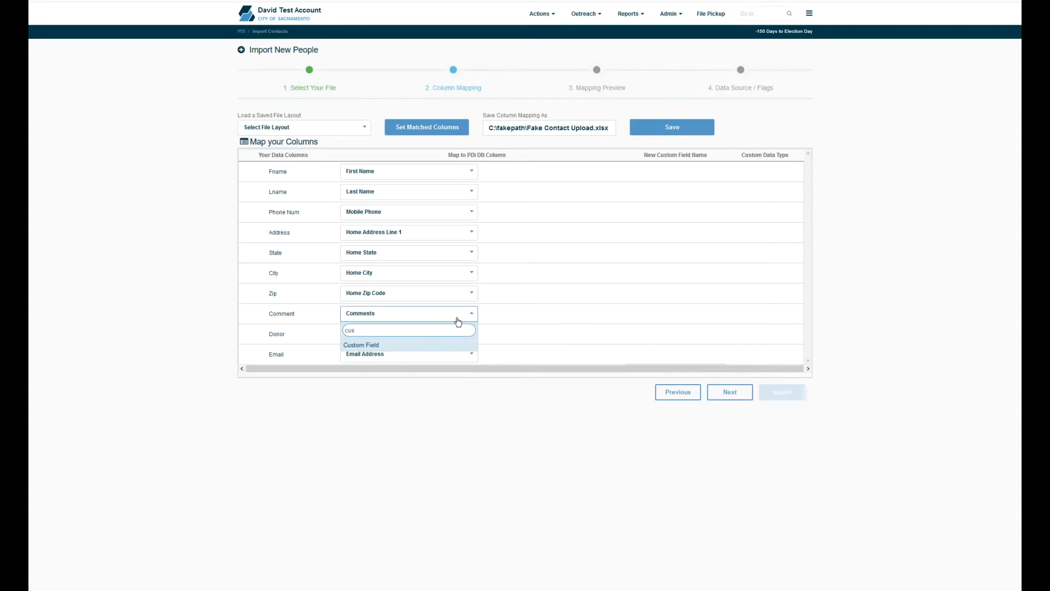
pyautogui.press('Return')
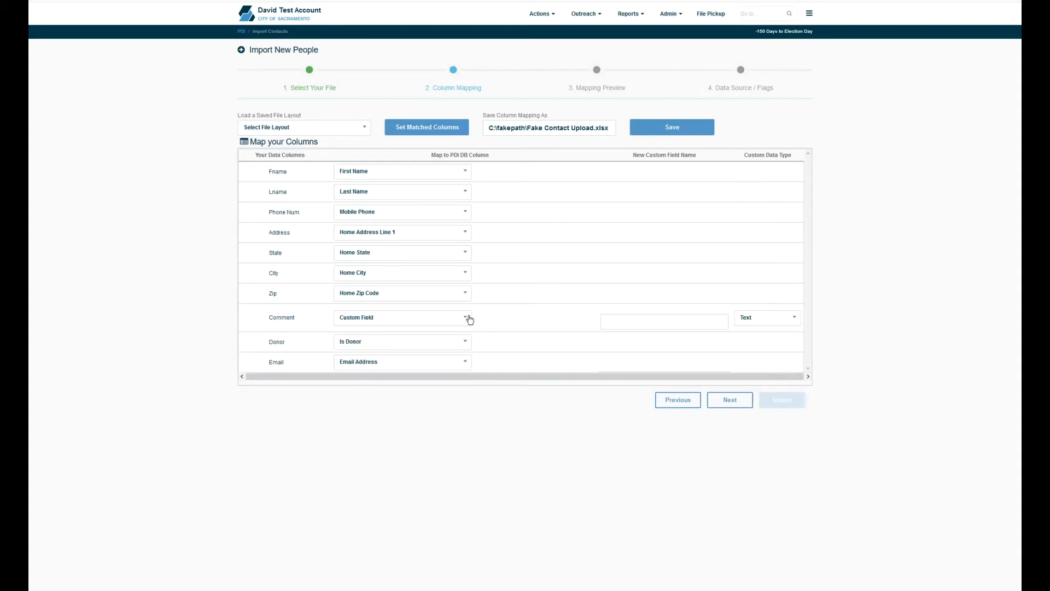
pyautogui.click(627, 324)
pyautogui.write('Custom Comments')
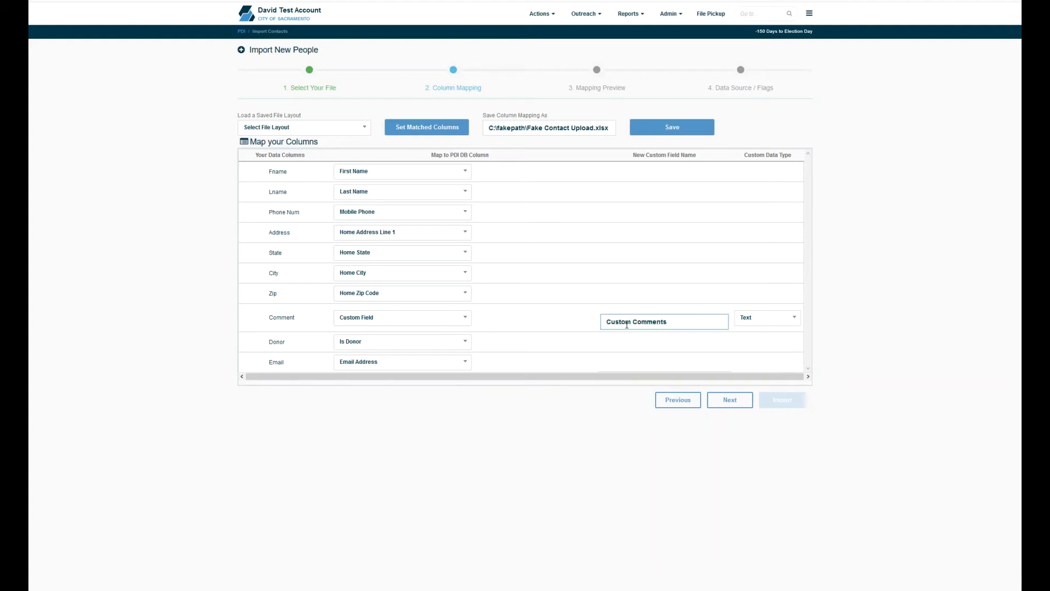
pyautogui.click(751, 324)
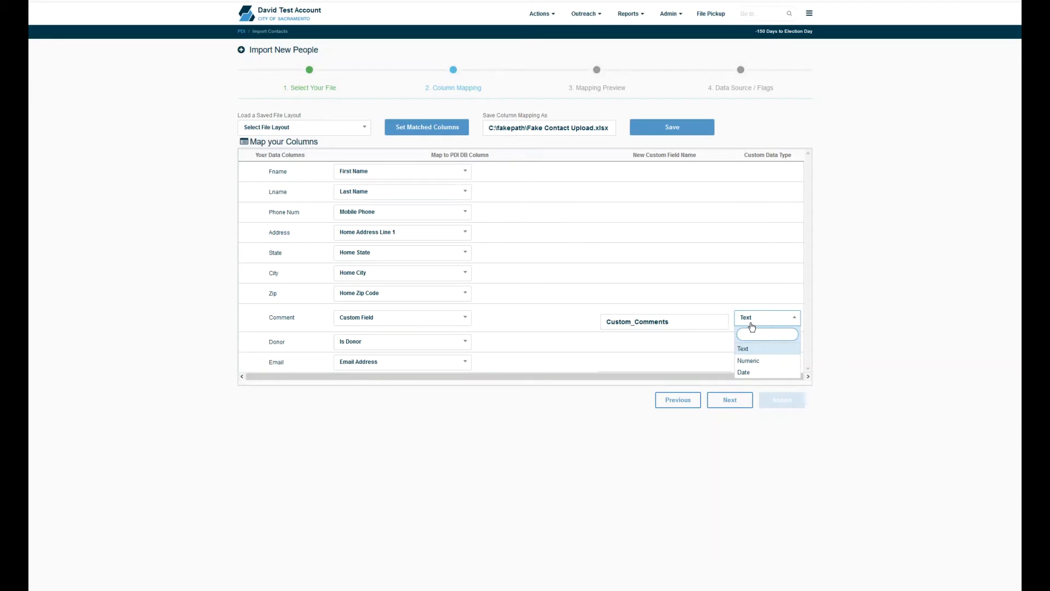
pyautogui.click(751, 326)
# Map the Comment column back to the standard Comments field
pyautogui.click(443, 320)
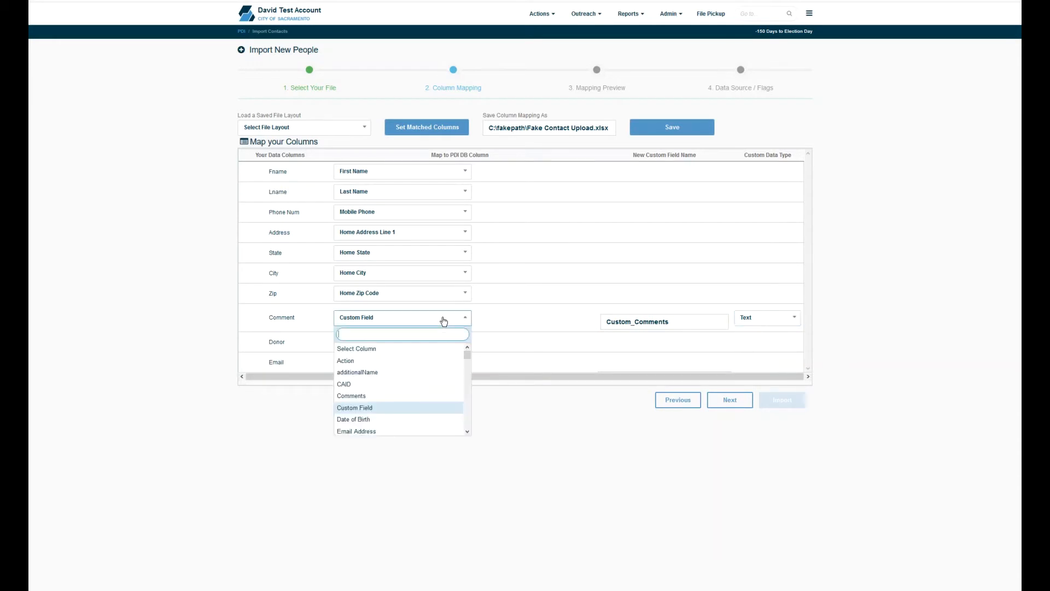
pyautogui.write('comm')
pyautogui.press('Return')
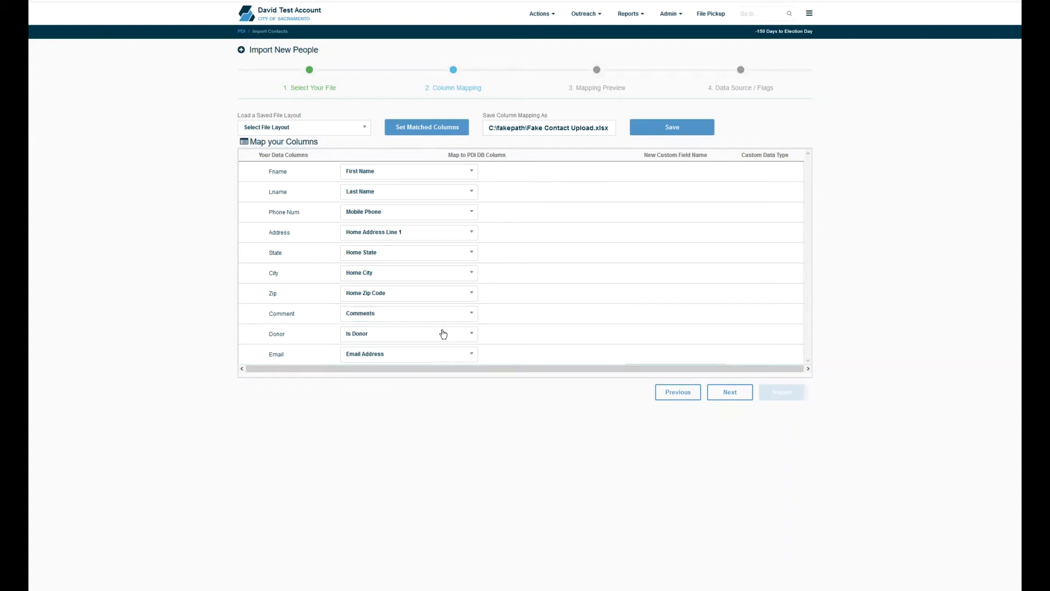
# Search the Donor column's mapping options for "pdi" without choosing another field
pyautogui.click(443, 335)
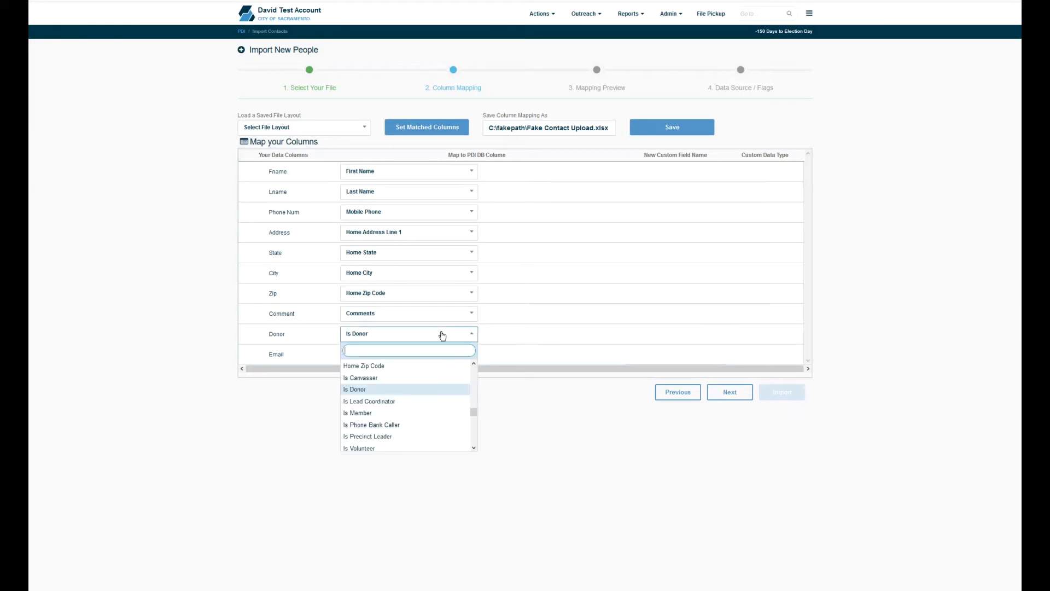
pyautogui.write('pdi')
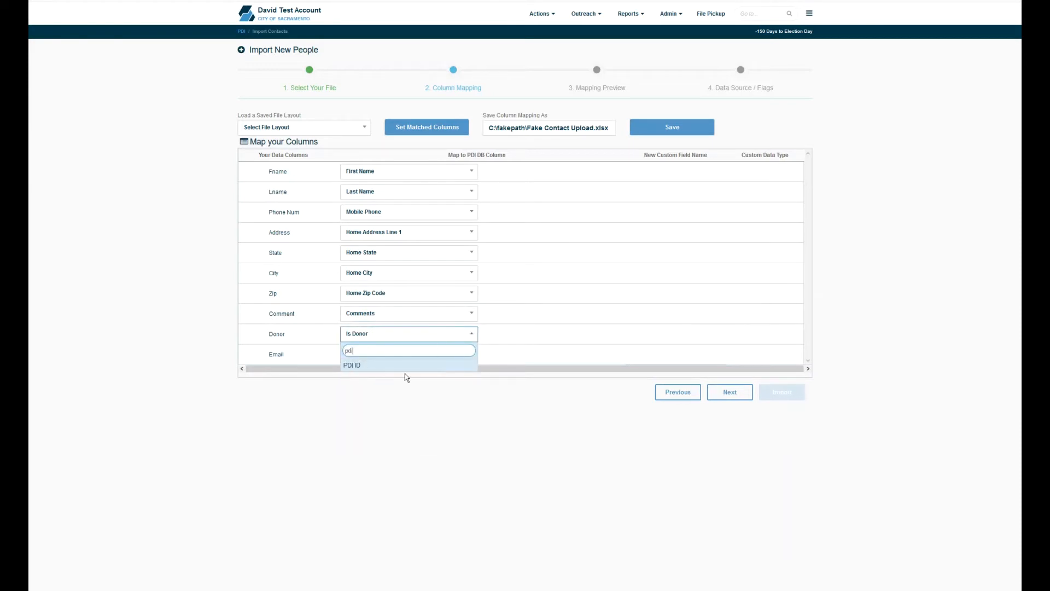
pyautogui.click(514, 336)
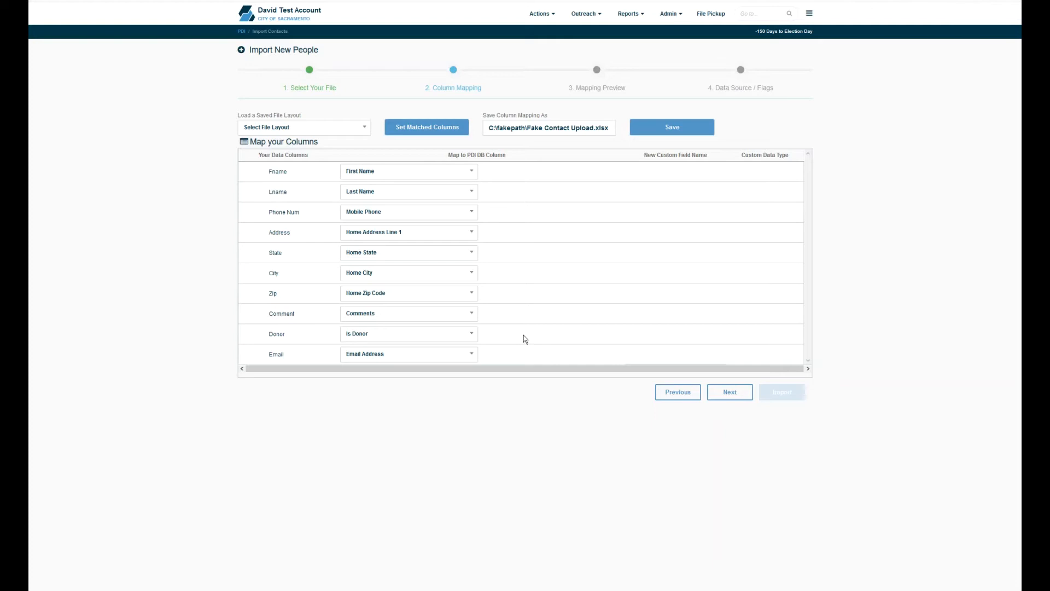
# Enter "my layout" as the column mapping's save name and check which saved file layouts can be loaded
pyautogui.doubleClick(530, 129)
pyautogui.hotkey('ctrl', 'a')
pyautogui.write('my layout')
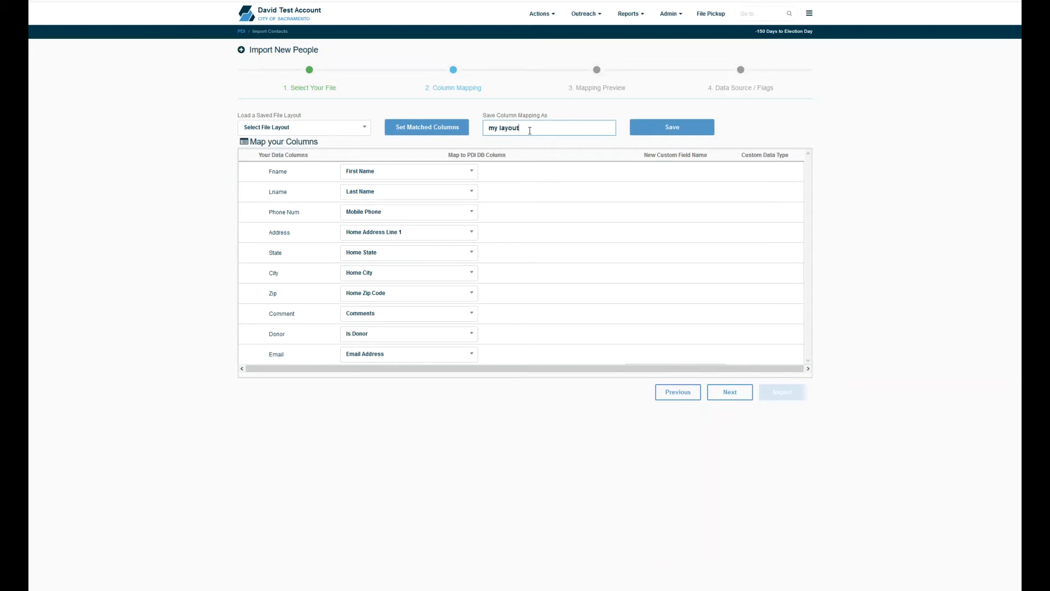
pyautogui.click(714, 392)
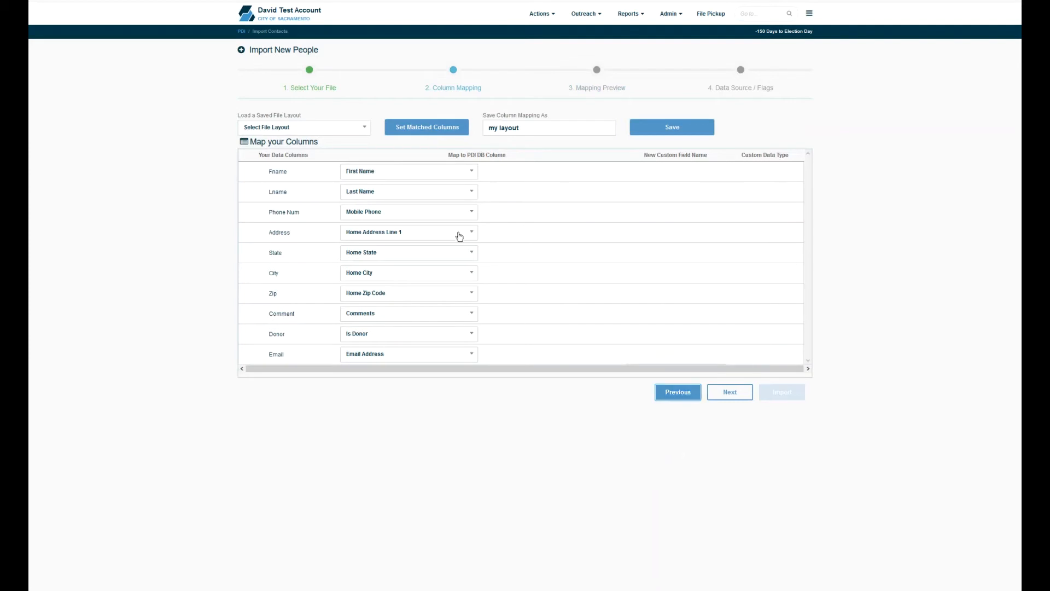
pyautogui.click(358, 130)
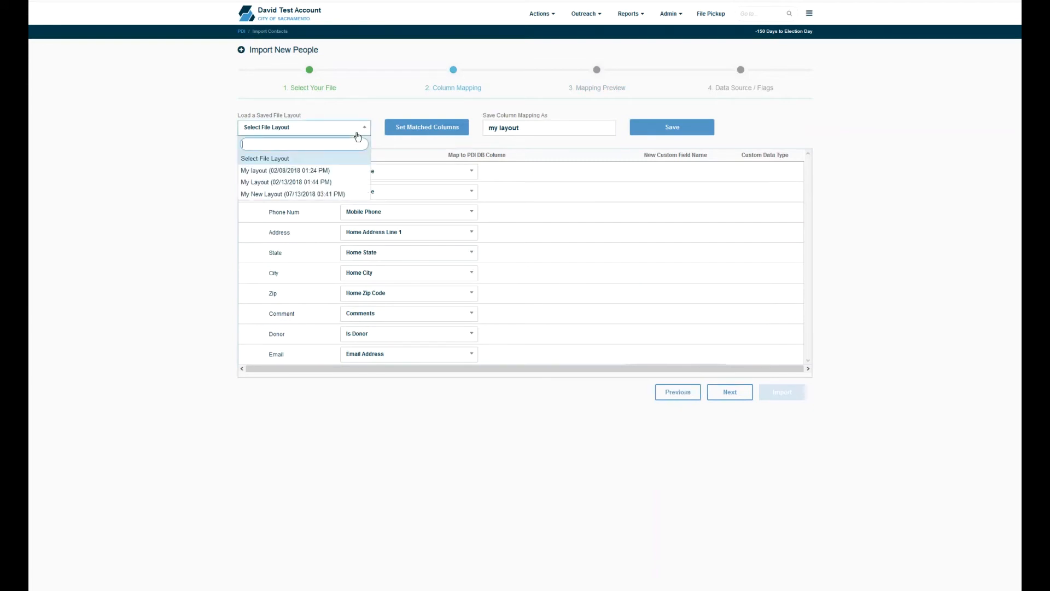
pyautogui.click(357, 133)
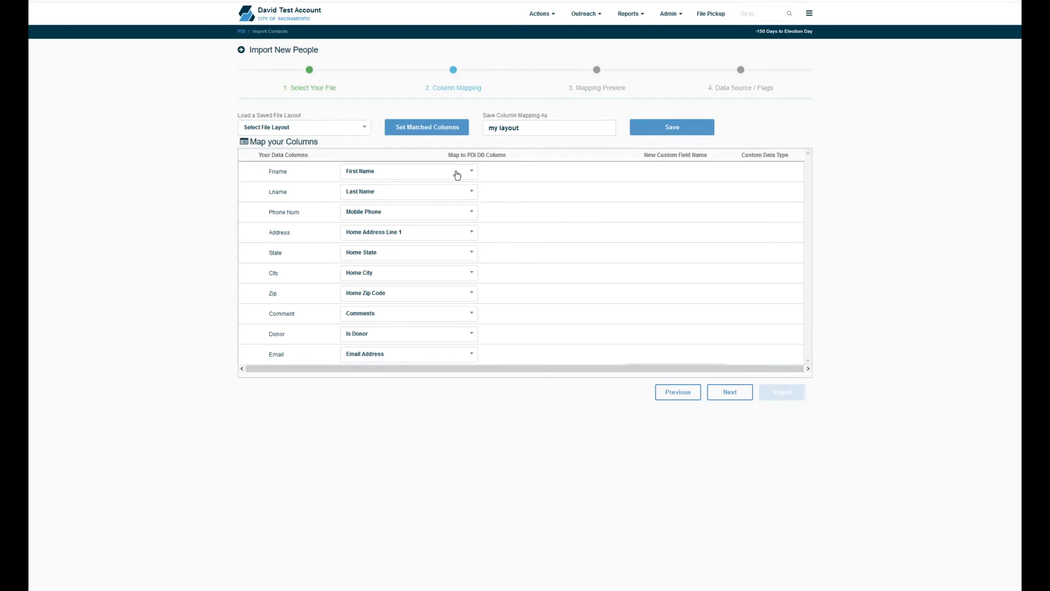
# Accept the column mapping and continue past the mapping preview to the Data Source / Flags stage
pyautogui.click(727, 397)
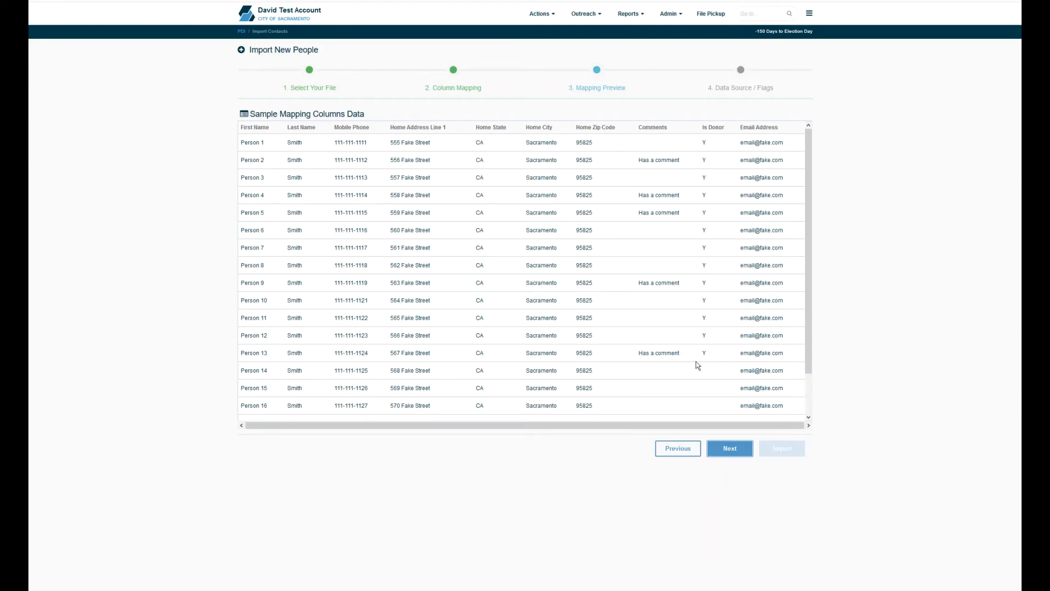
pyautogui.click(738, 454)
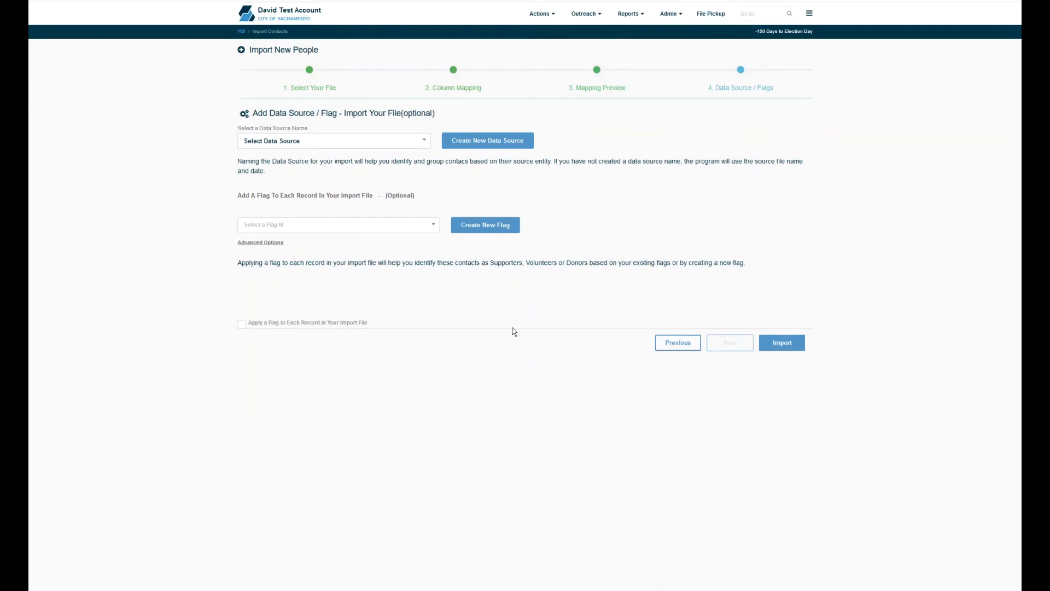
# Create a new data source named "Video SOurce" for the import
pyautogui.click(359, 145)
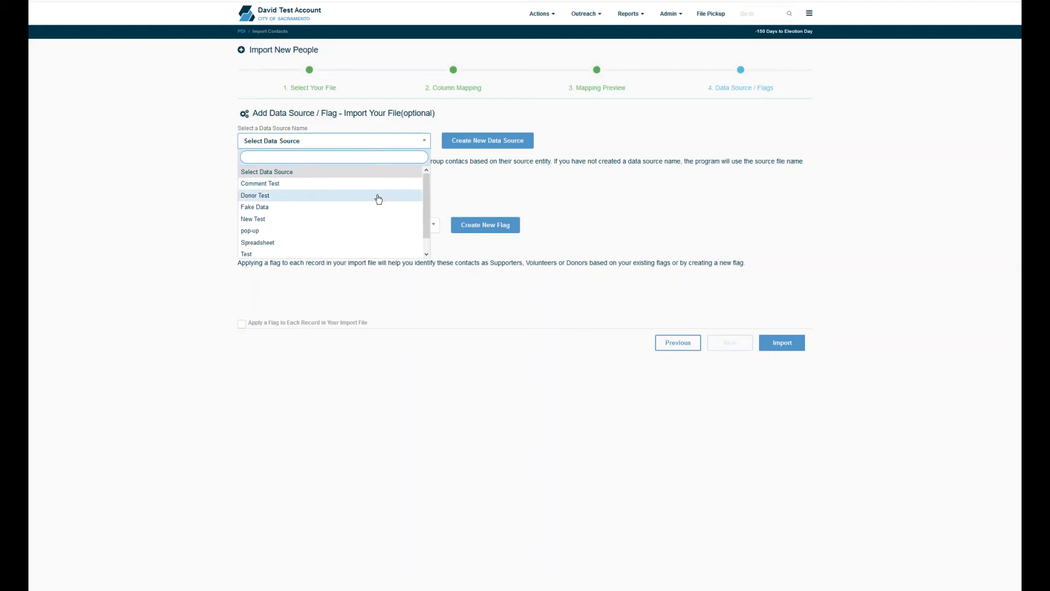
pyautogui.click(492, 172)
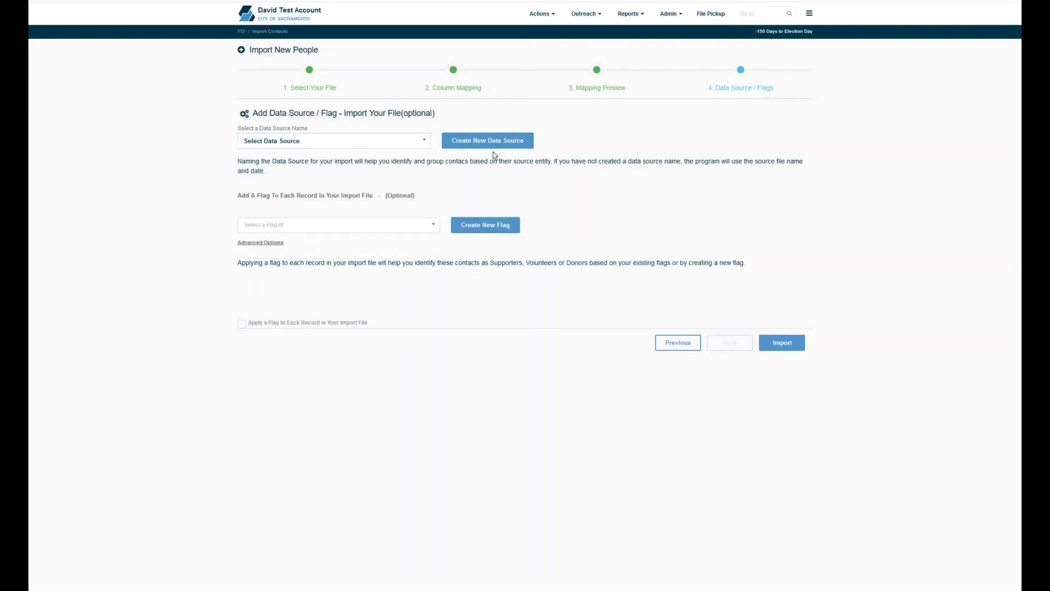
pyautogui.click(490, 141)
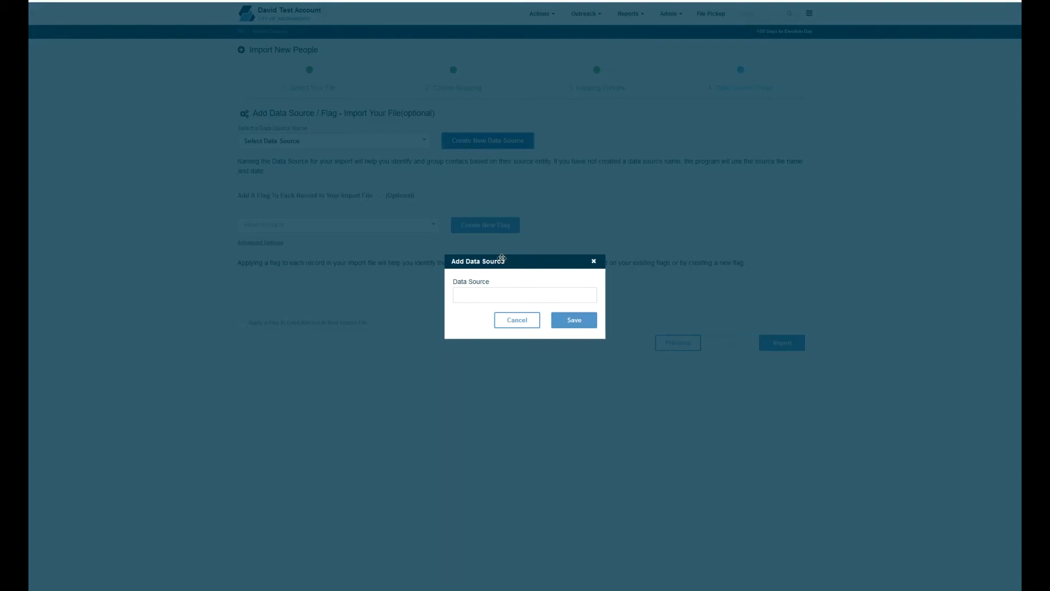
pyautogui.click(500, 291)
pyautogui.write('Vid')
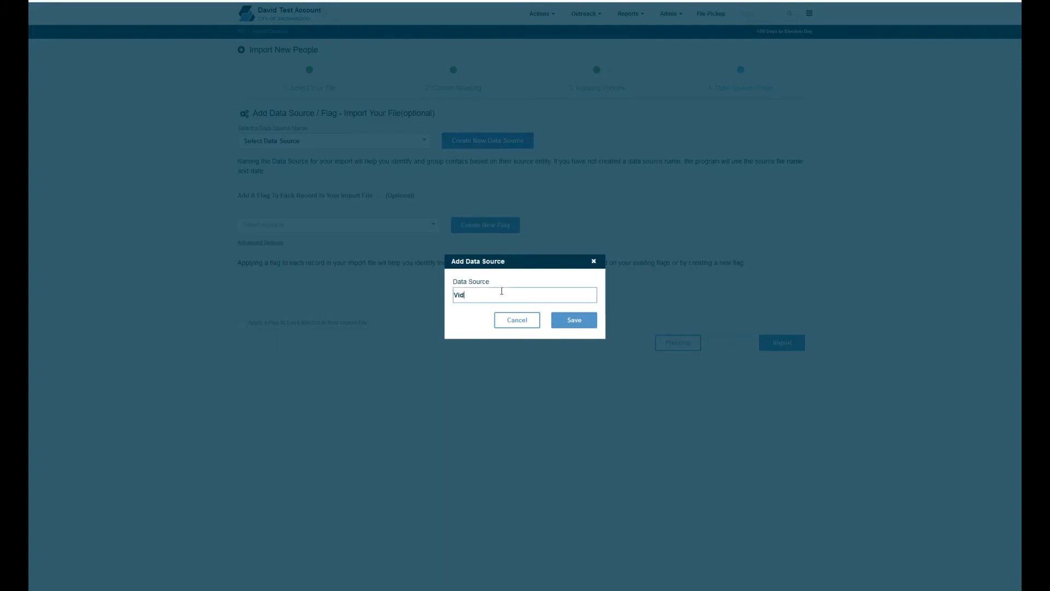
pyautogui.write('eo SOurce')
pyautogui.click(558, 320)
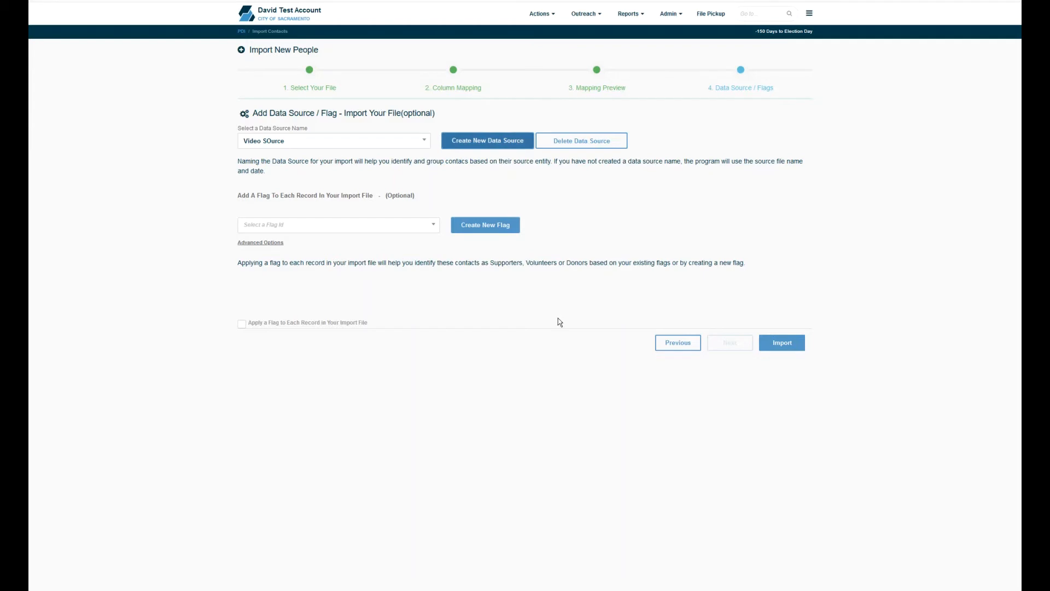
pyautogui.click(408, 142)
pyautogui.click(407, 142)
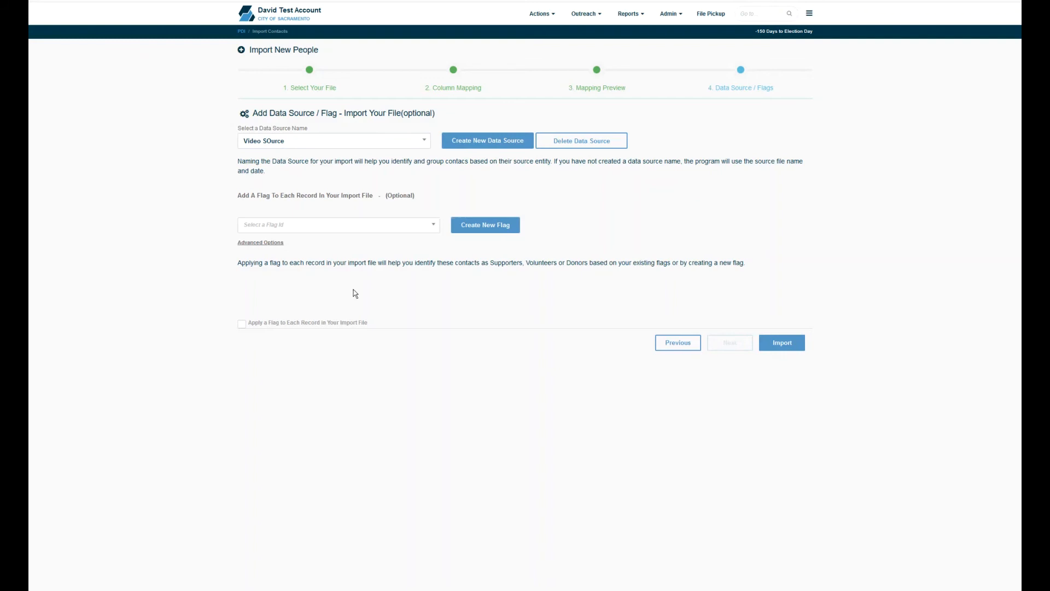
# Enable applying a flag to each record in the import file and choose the NH-Not Home flag
pyautogui.click(241, 323)
pyautogui.click(350, 228)
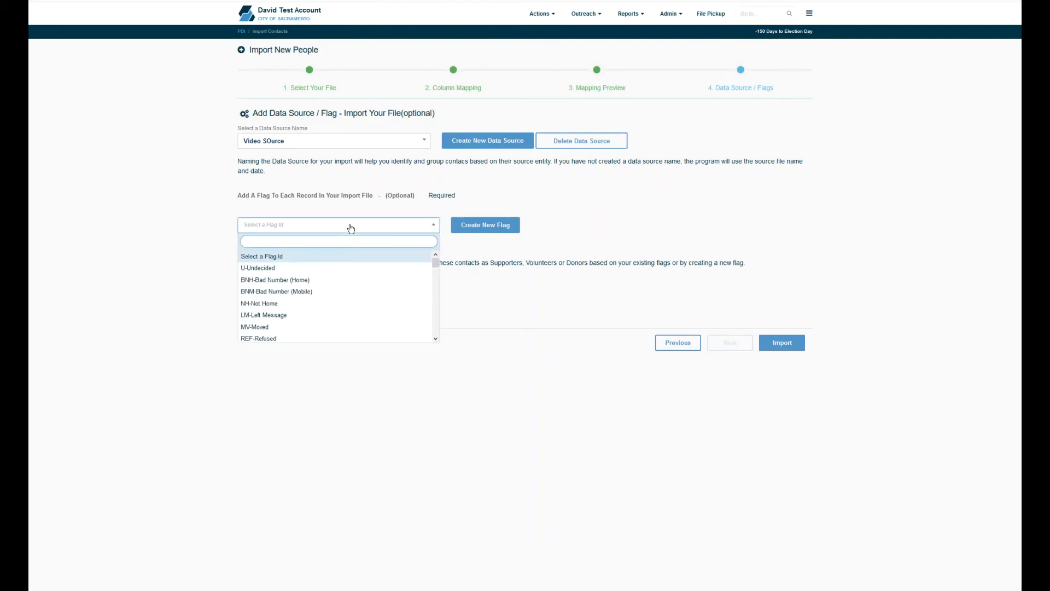
pyautogui.click(355, 304)
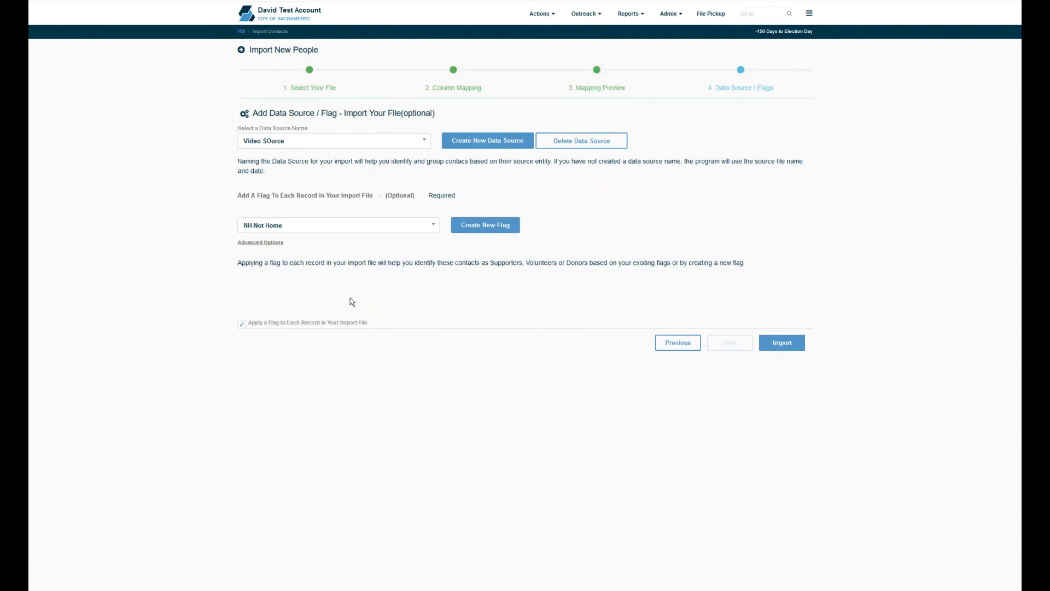
# Show the advanced flag options and set the question to "Can I count on your support?" with flag SS-Strong Support
pyautogui.click(270, 244)
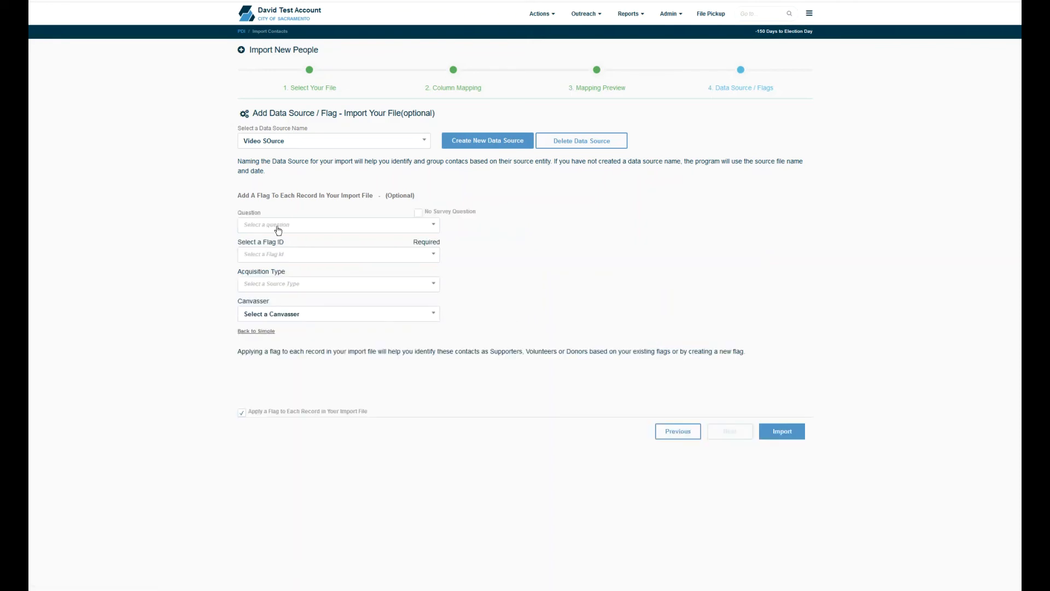
pyautogui.click(278, 227)
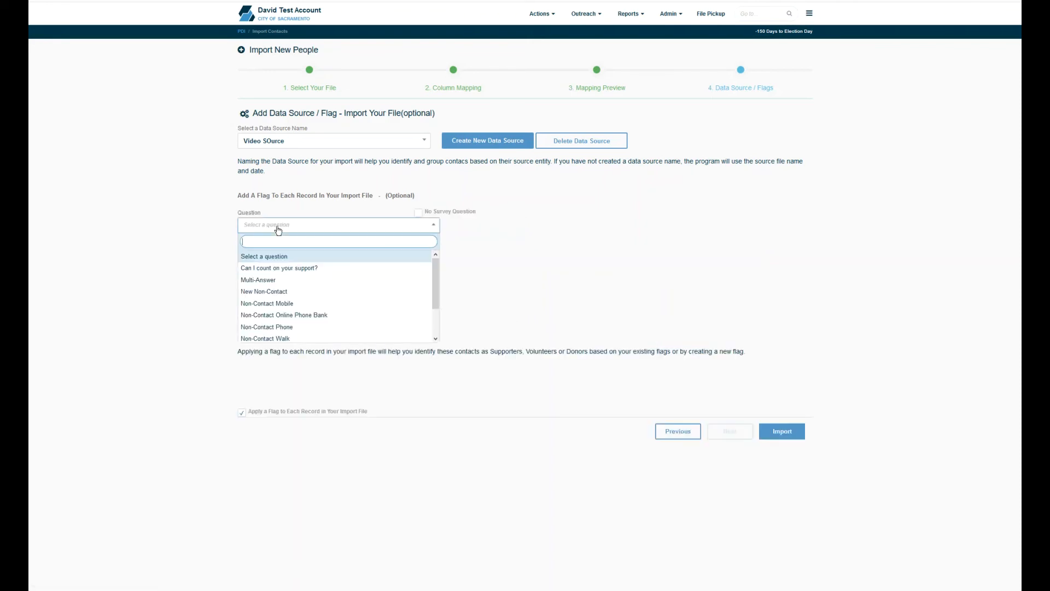
pyautogui.click(295, 268)
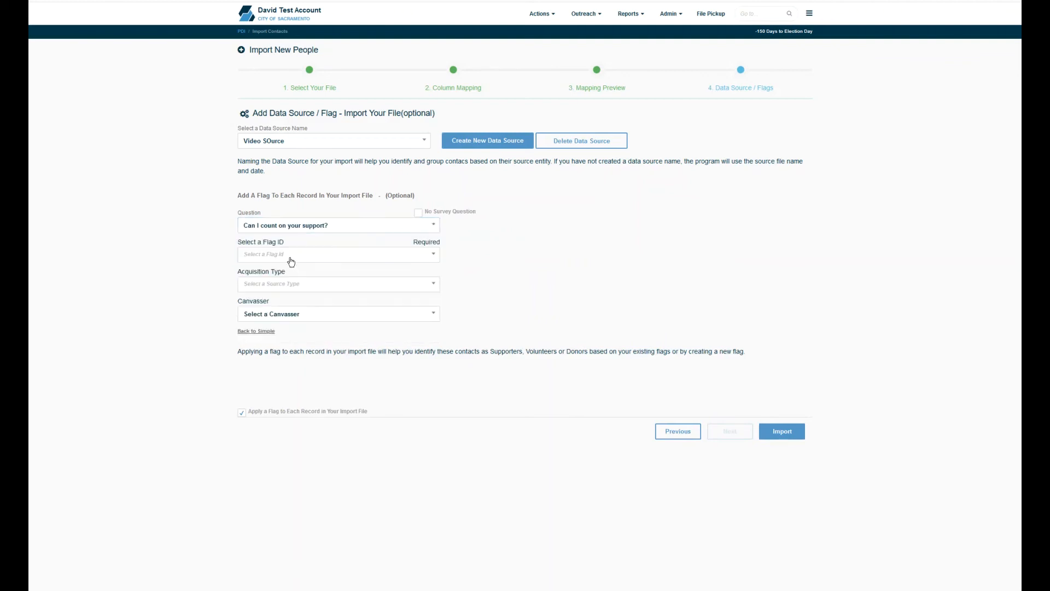
pyautogui.click(290, 257)
pyautogui.click(300, 297)
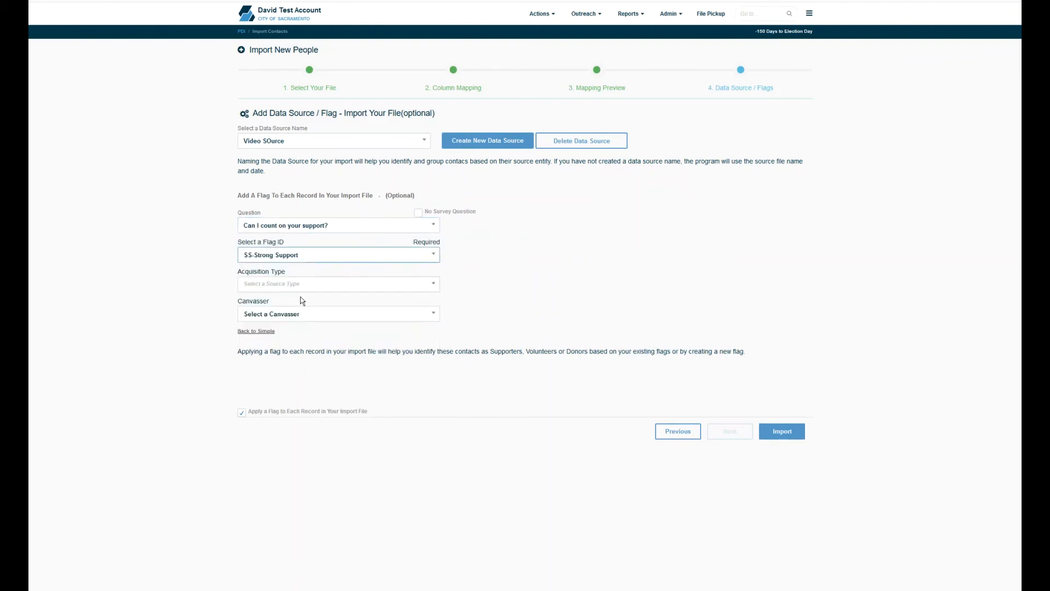
# Set the acquisition type to Mobile Canvassing and assign a canvasser found by name search
pyautogui.click(295, 288)
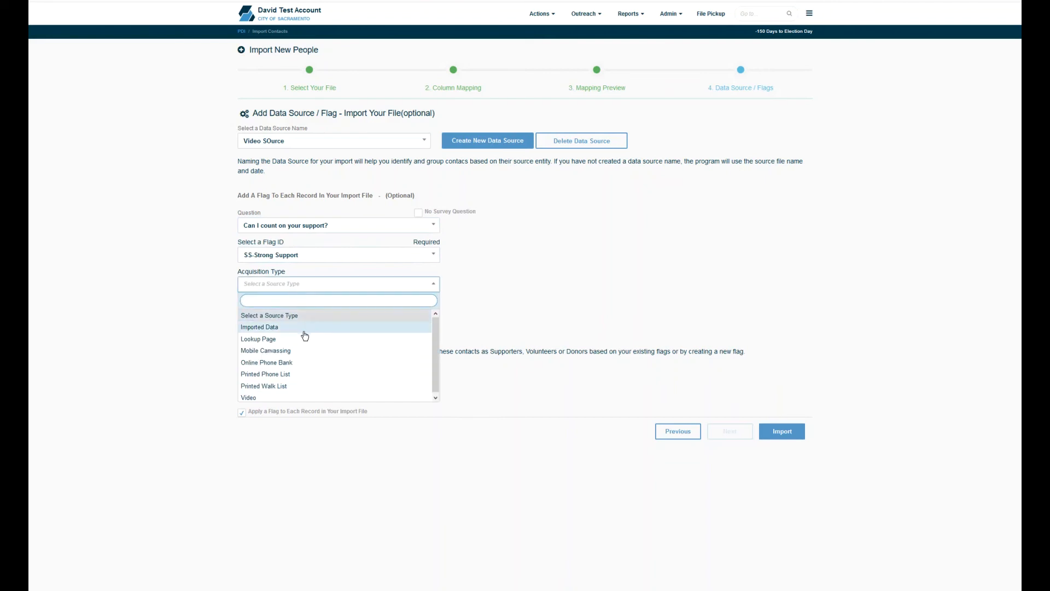
pyautogui.click(302, 350)
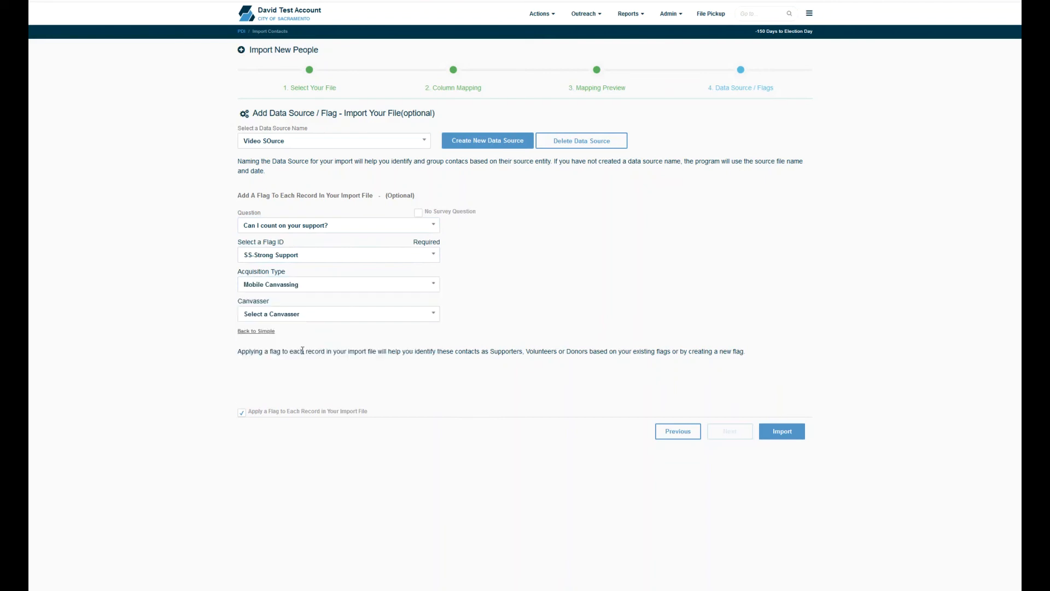
pyautogui.click(296, 315)
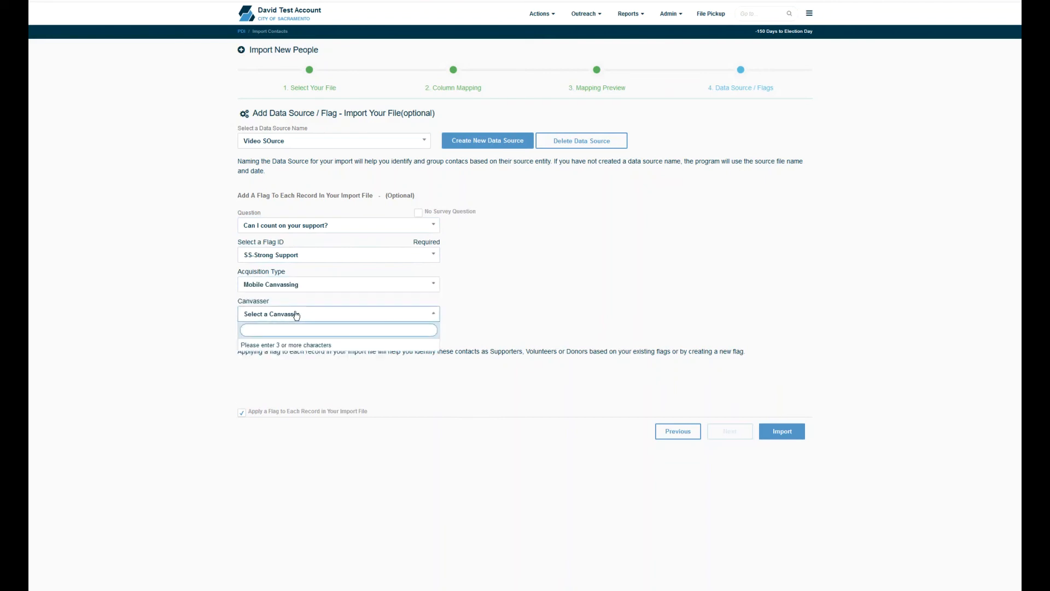
pyautogui.write('dav')
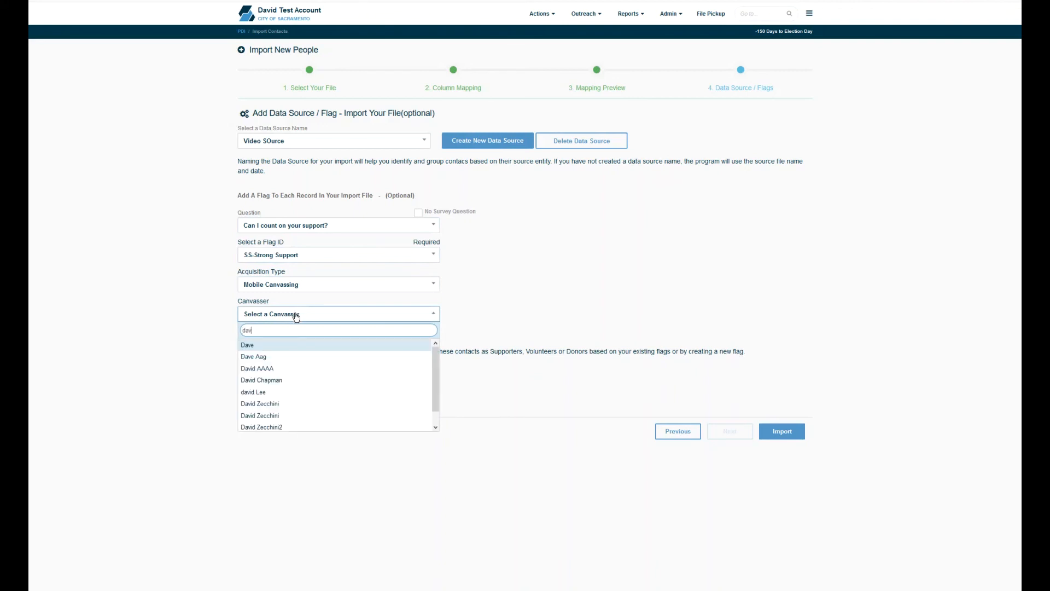
pyautogui.click(300, 362)
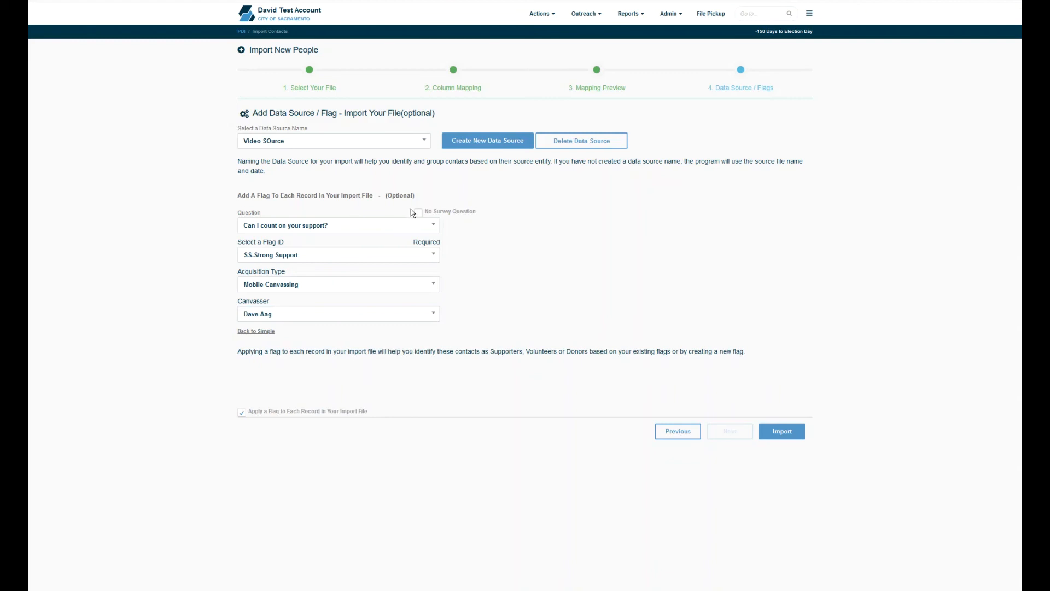
# Turn on No Survey Question, associate the answer with the Other campaign, and choose the BNH-Bad Number (Home) flag
pyautogui.click(418, 212)
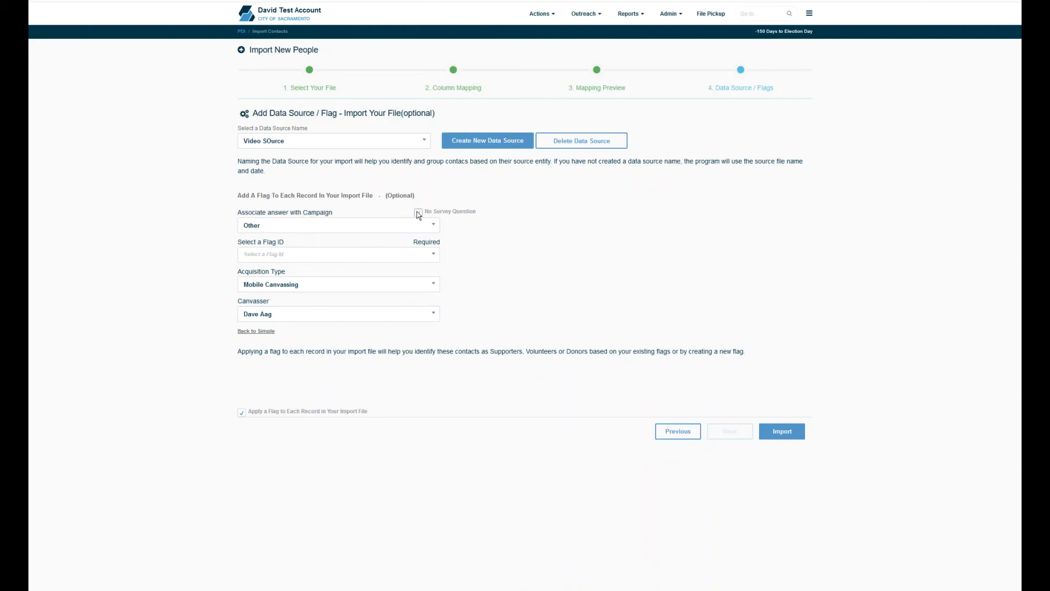
pyautogui.click(390, 233)
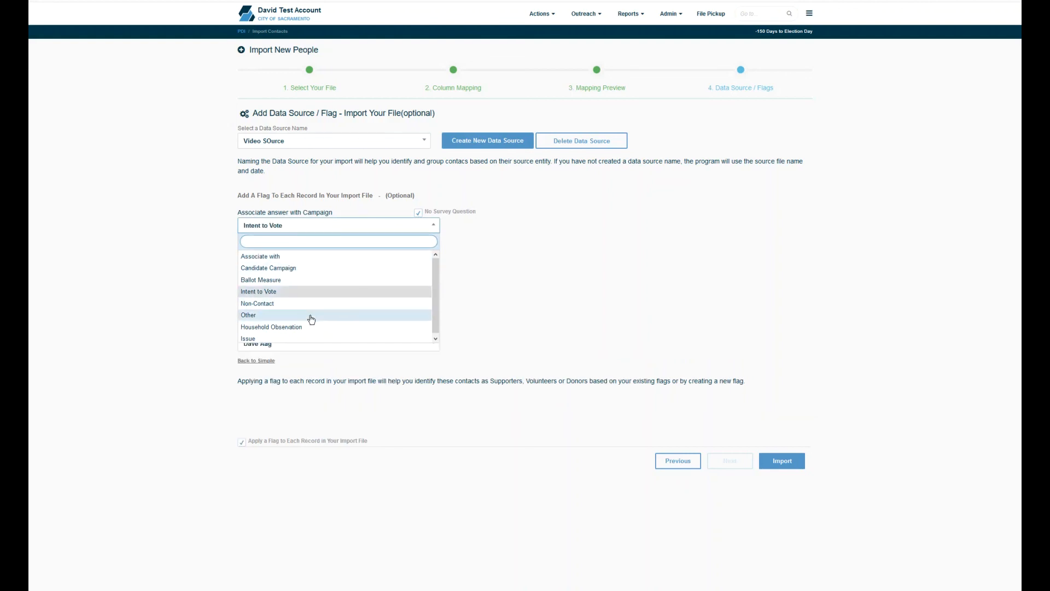
pyautogui.click(311, 317)
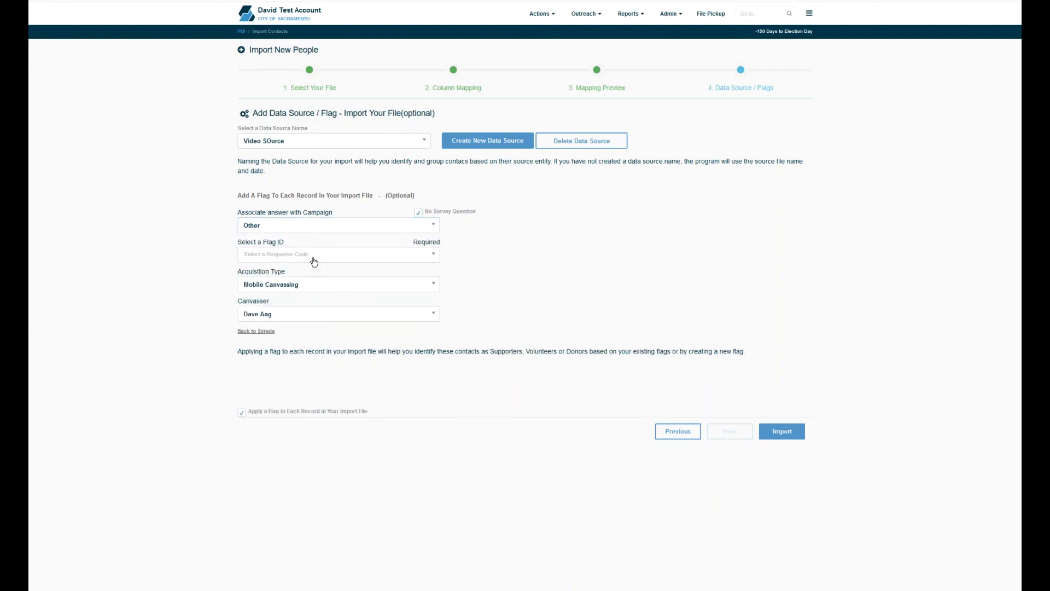
pyautogui.click(312, 256)
pyautogui.click(314, 321)
pyautogui.click(300, 256)
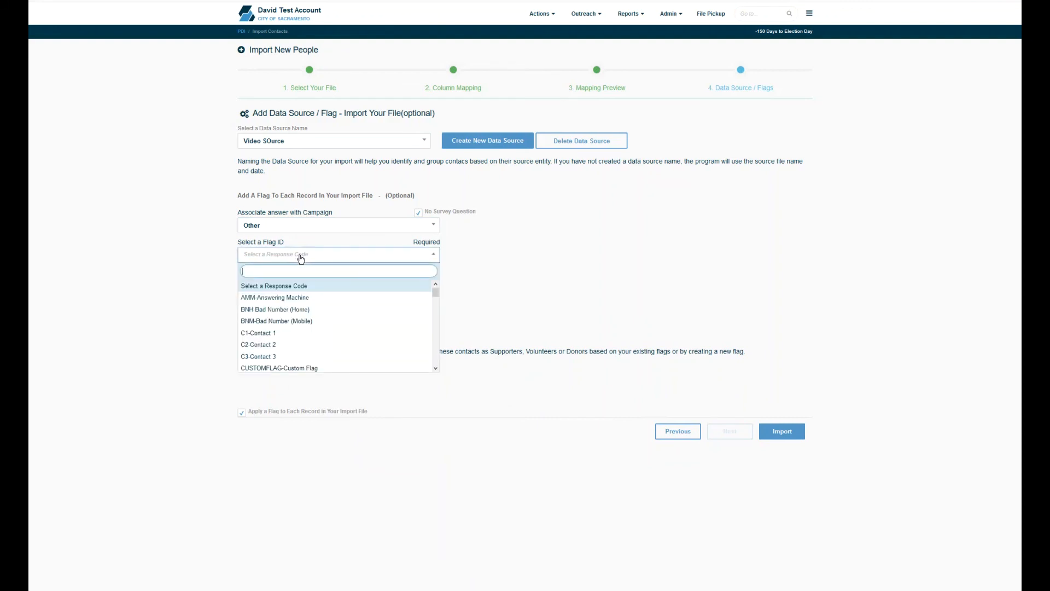
pyautogui.click(307, 310)
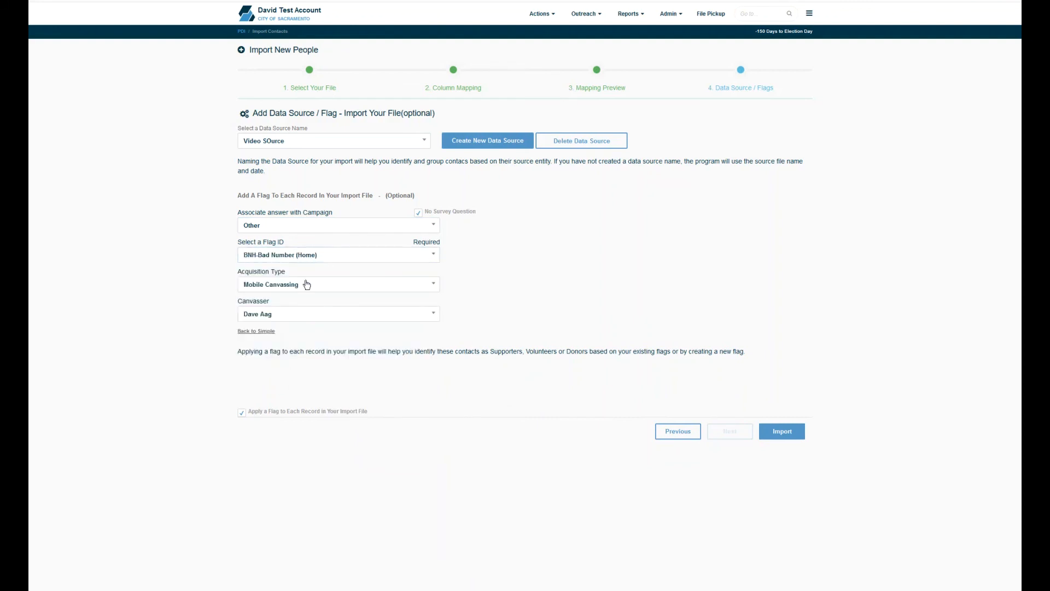
# Change the flag's acquisition type to Online Phone Bank, keeping the assigned canvasser
pyautogui.click(306, 284)
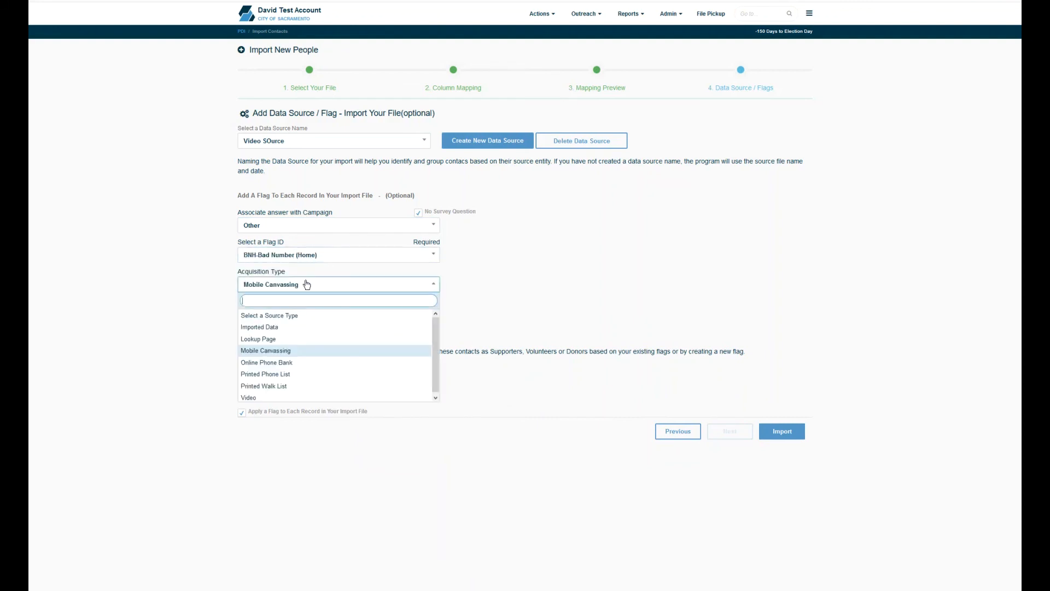
pyautogui.click(312, 362)
pyautogui.click(313, 320)
pyautogui.click(314, 321)
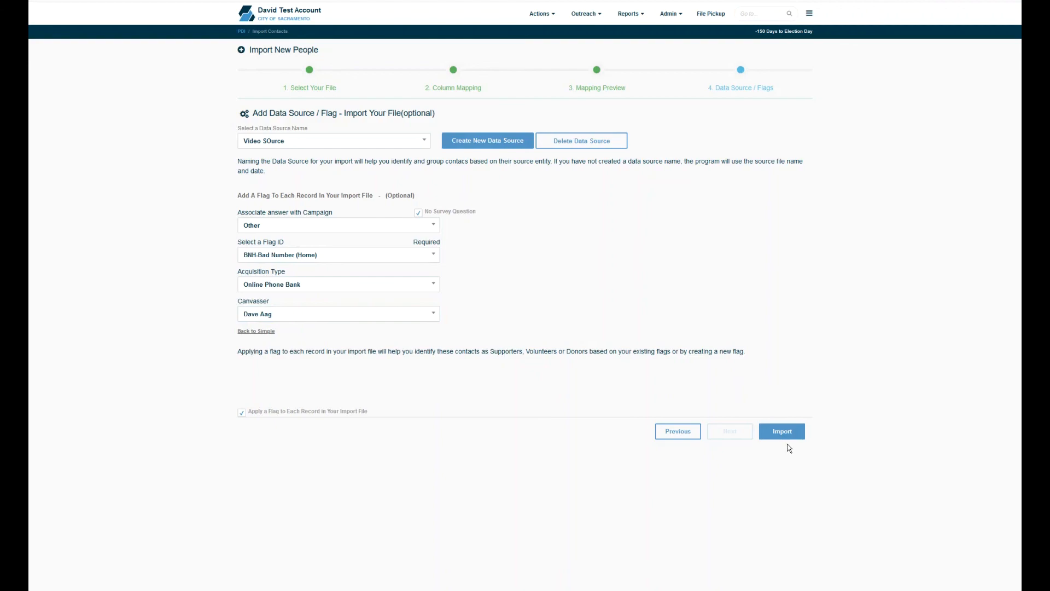
# Start the import of the contact file and agree to continue with already existing records excluded
pyautogui.click(783, 433)
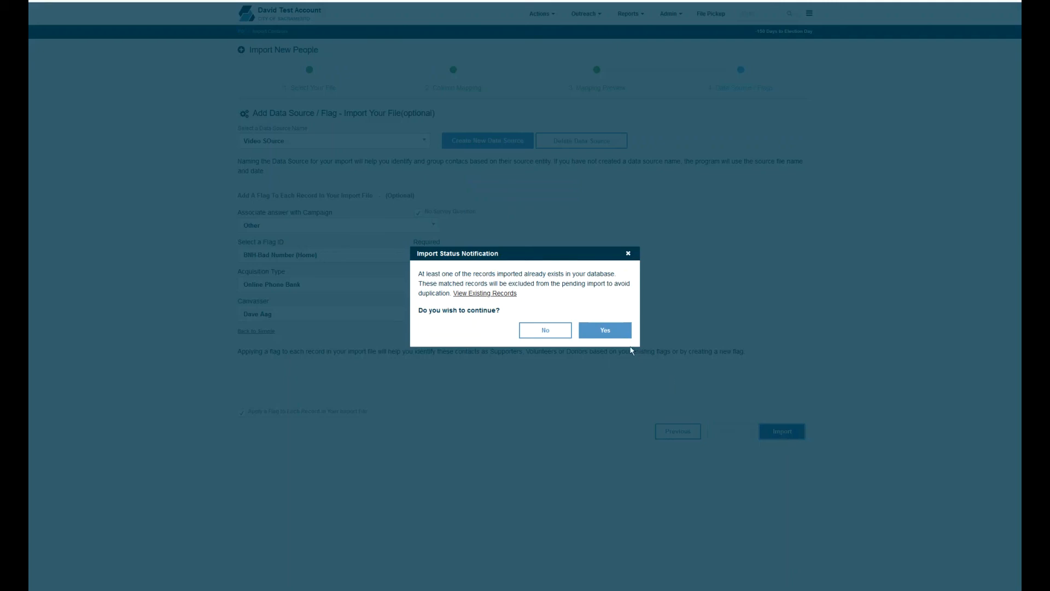
pyautogui.click(611, 334)
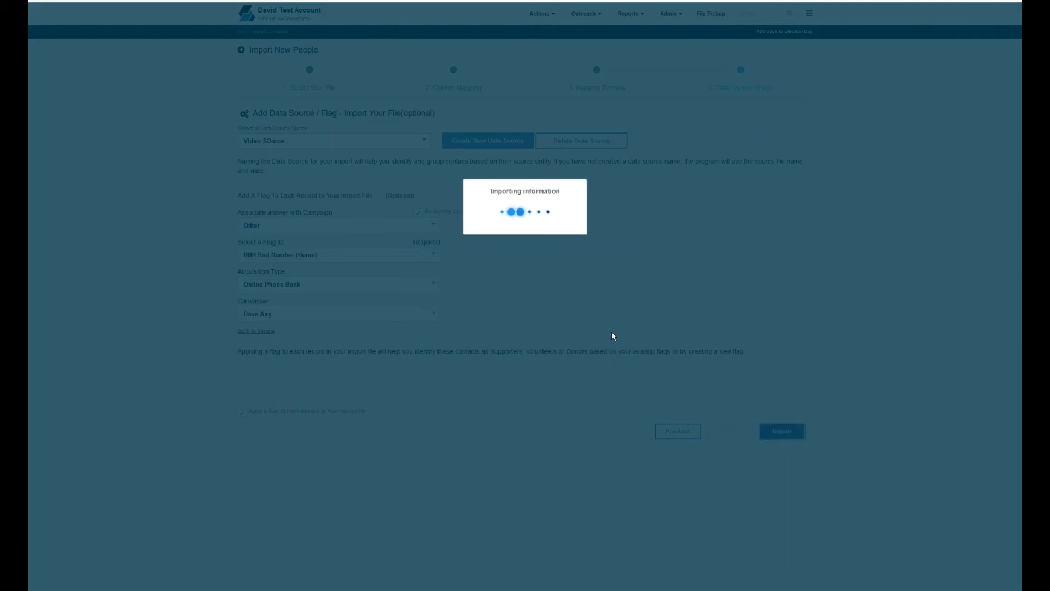